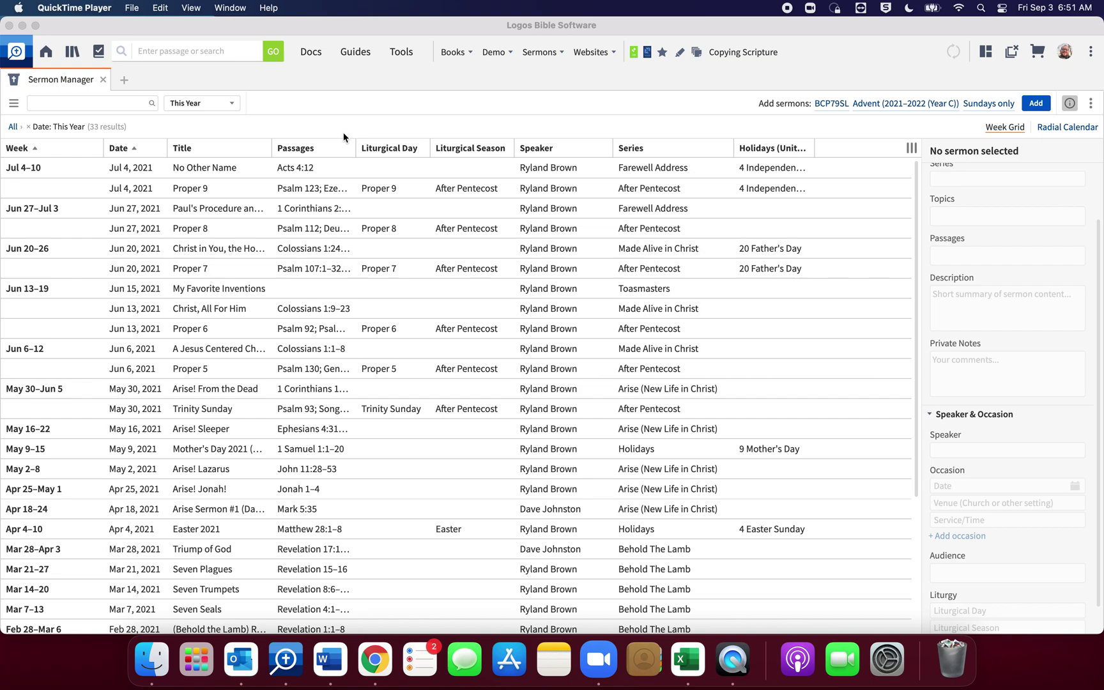
# - Hide the Liturgical Season and Liturgical Day columns in the sermon table
pyautogui.click(411, 51)
pyautogui.click(303, 75)
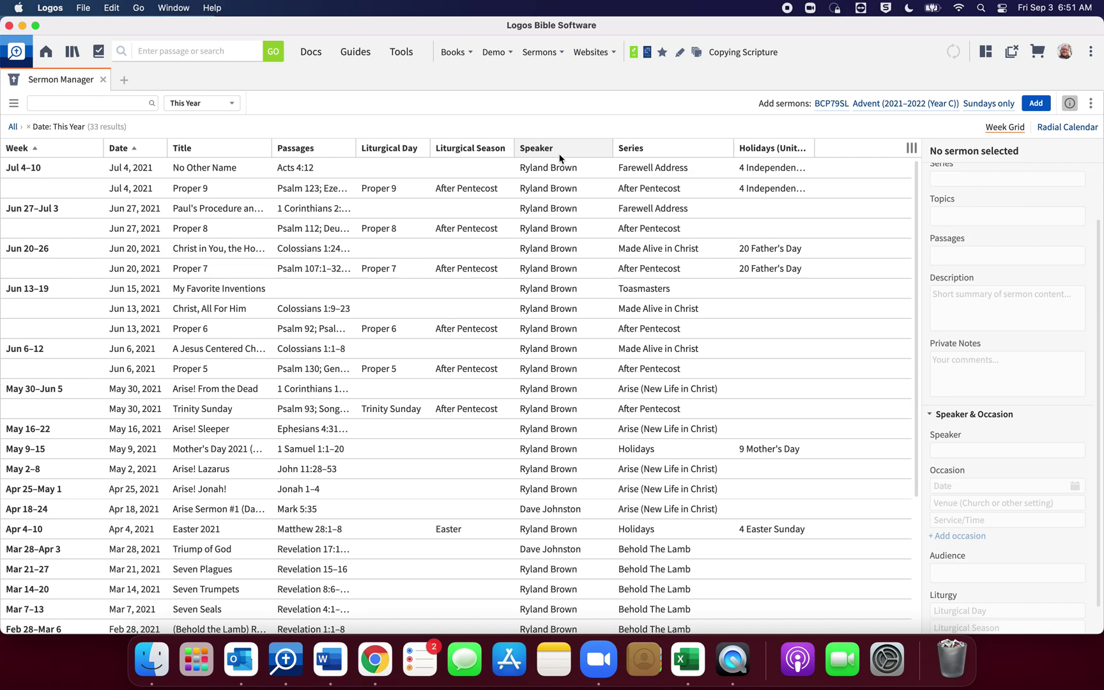
pyautogui.click(911, 150)
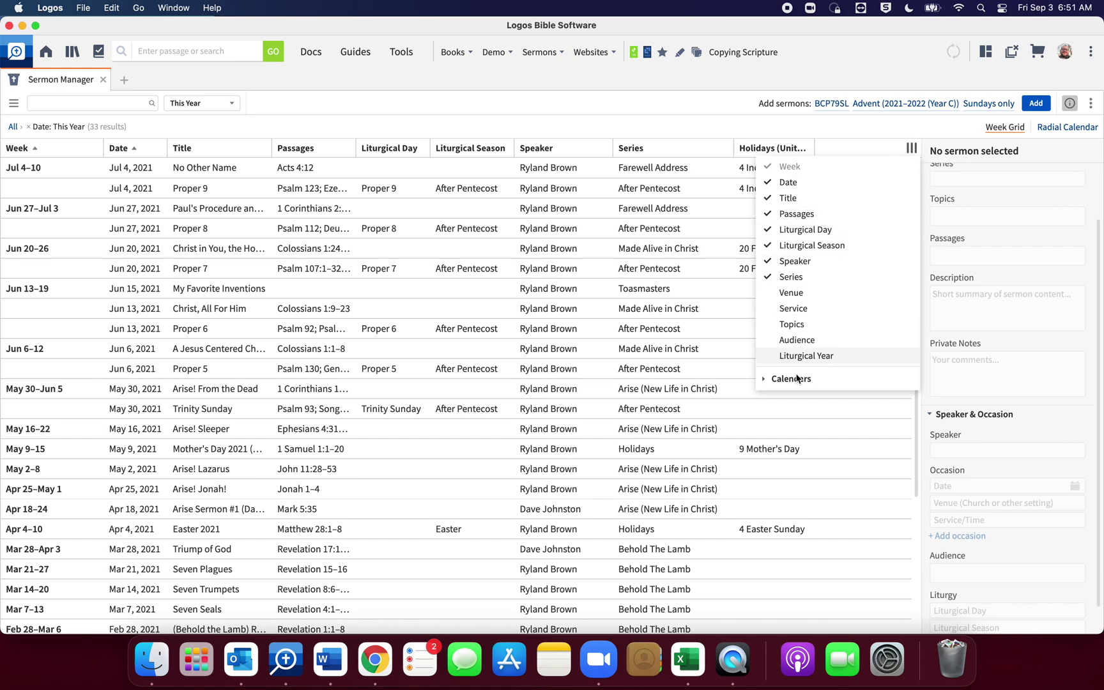
pyautogui.click(770, 247)
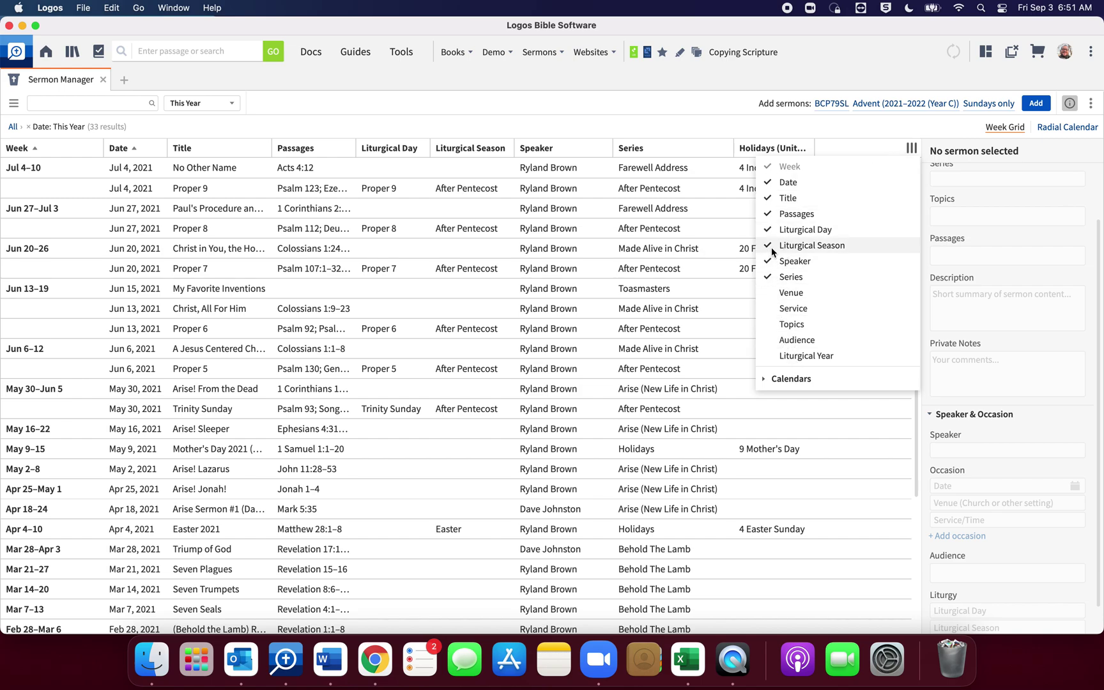
pyautogui.click(770, 230)
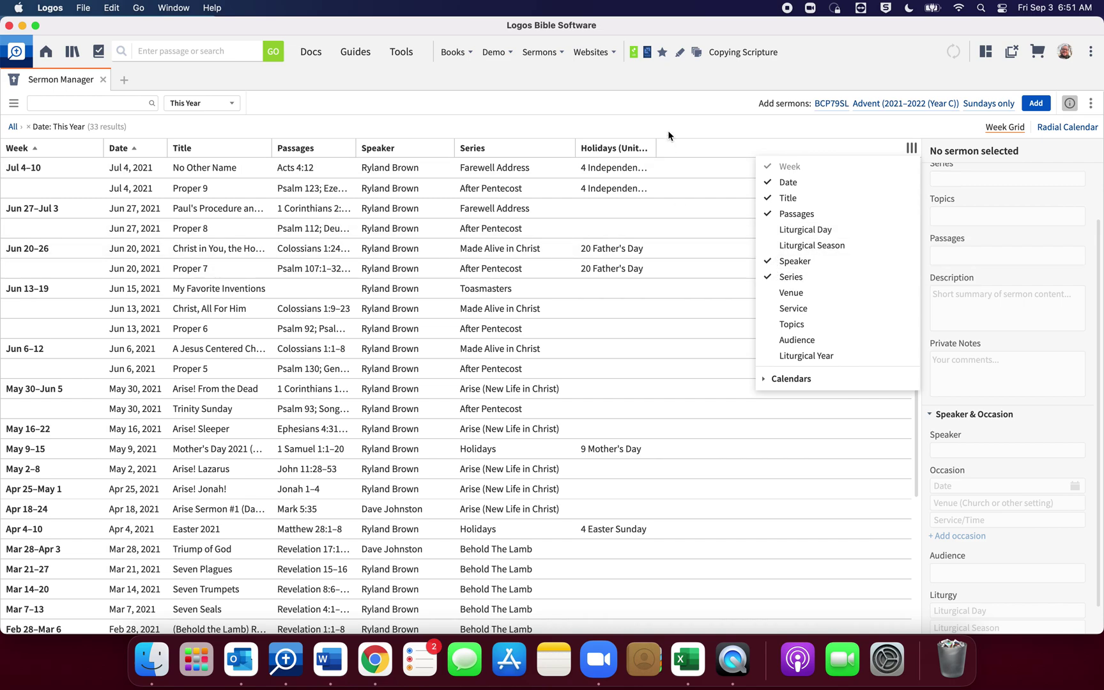
pyautogui.click(670, 112)
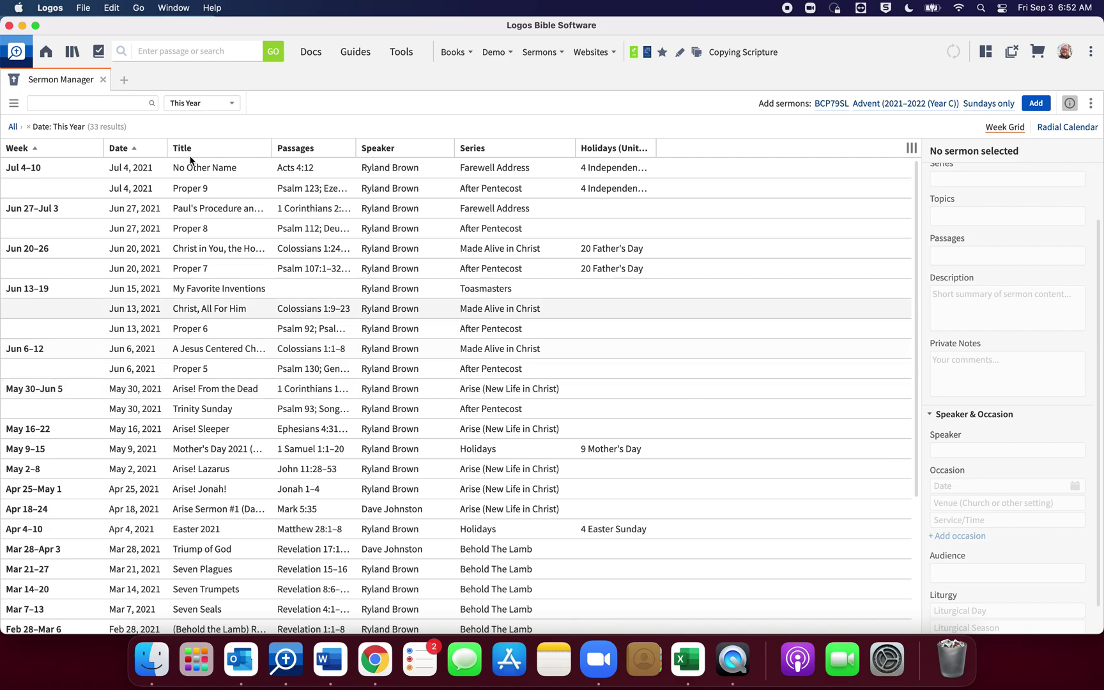
# - Set the timeframe to All so all 138 sermons list, and show the filter panel
pyautogui.click(184, 102)
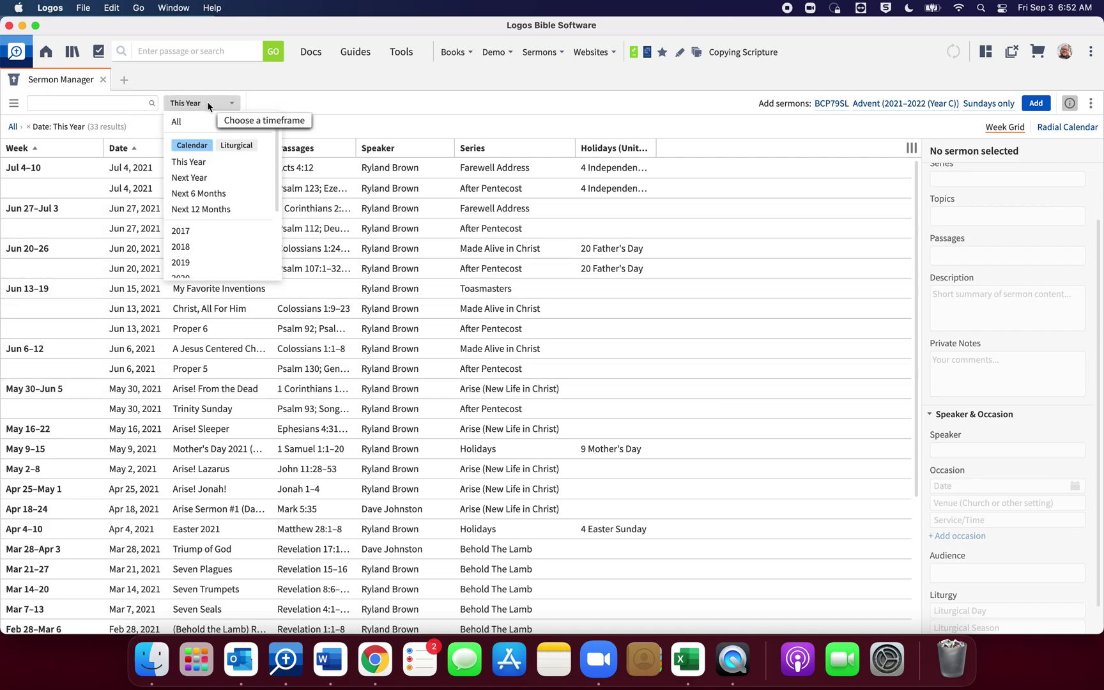
pyautogui.click(202, 193)
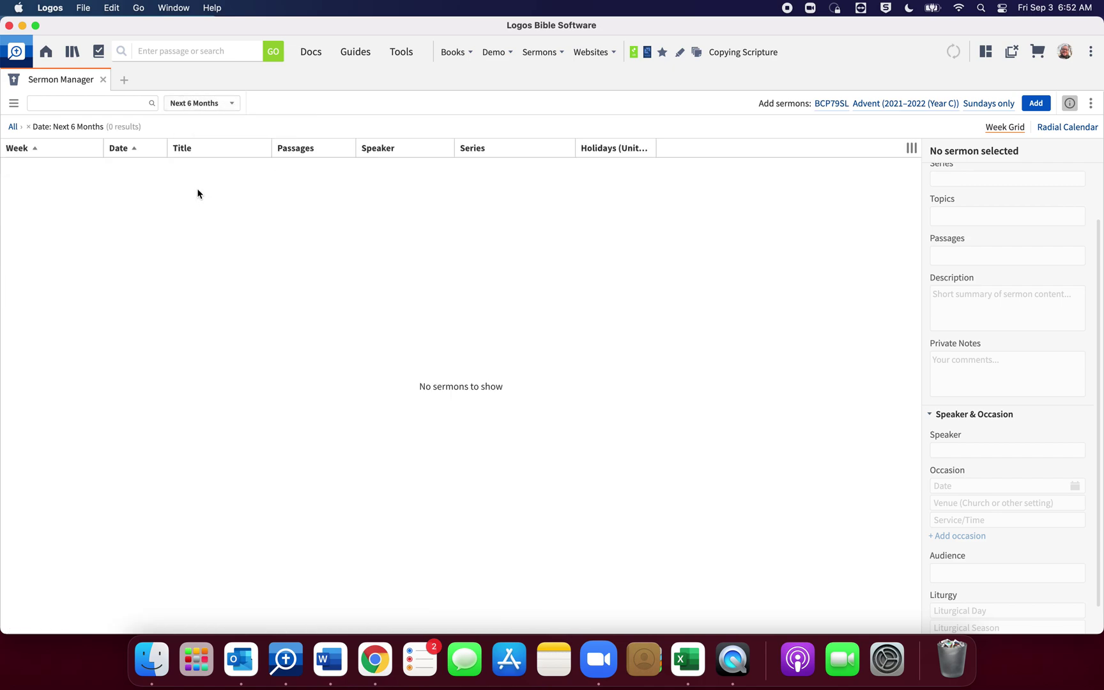
pyautogui.click(204, 105)
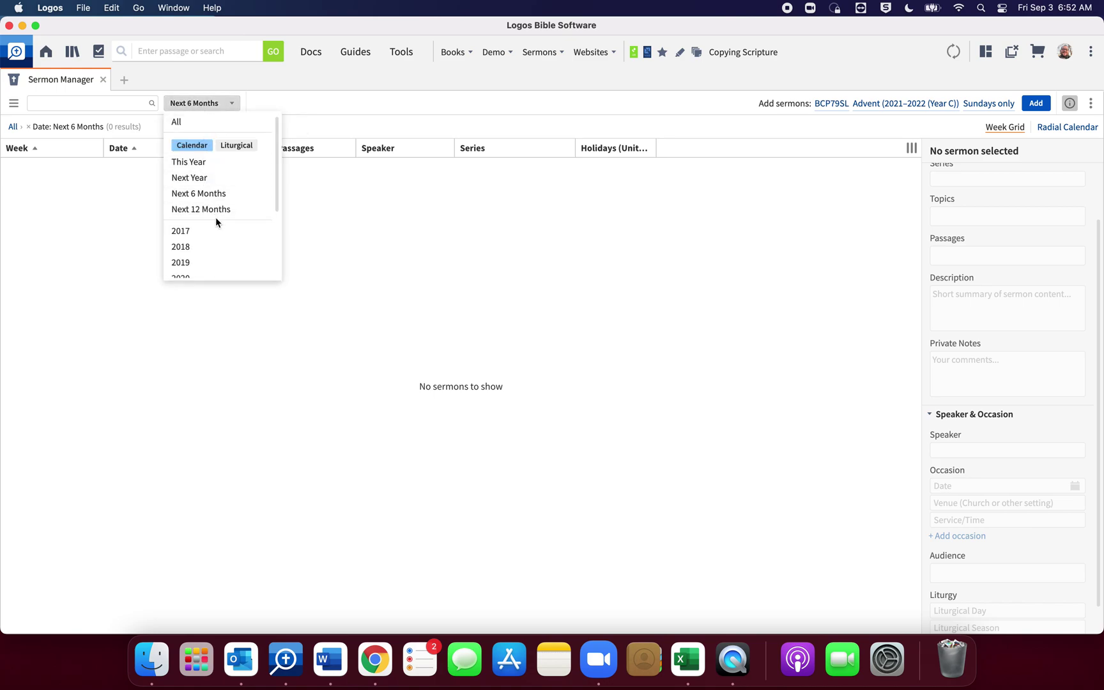
pyautogui.scroll(-2, 204, 253)
pyautogui.click(200, 248)
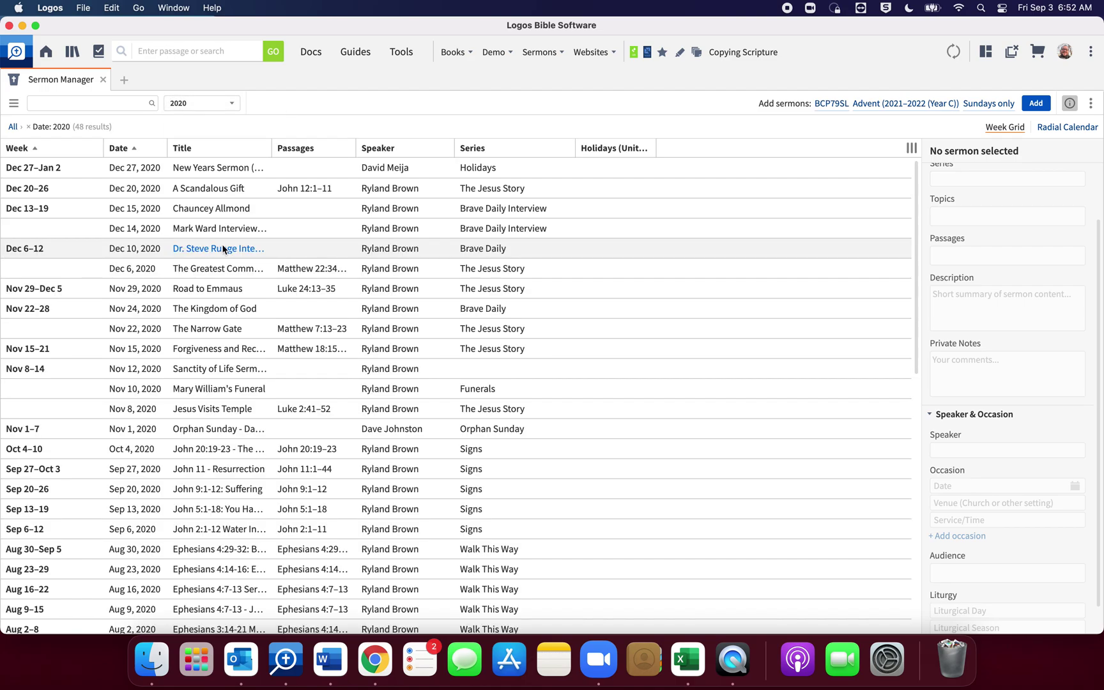
pyautogui.click(217, 104)
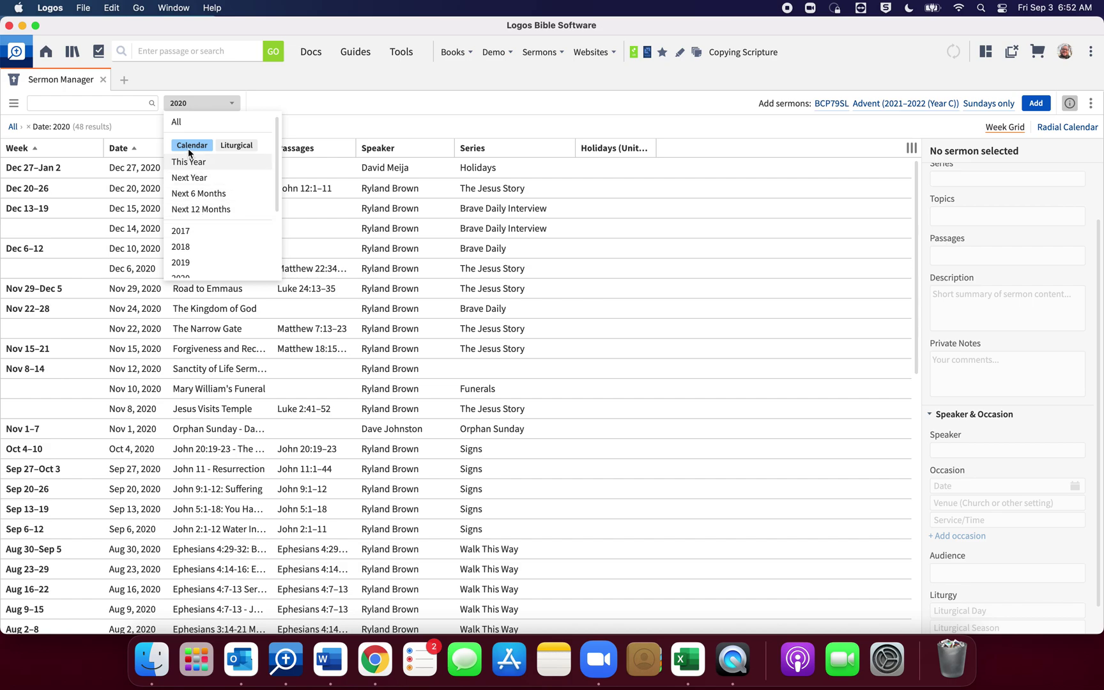
pyautogui.click(180, 122)
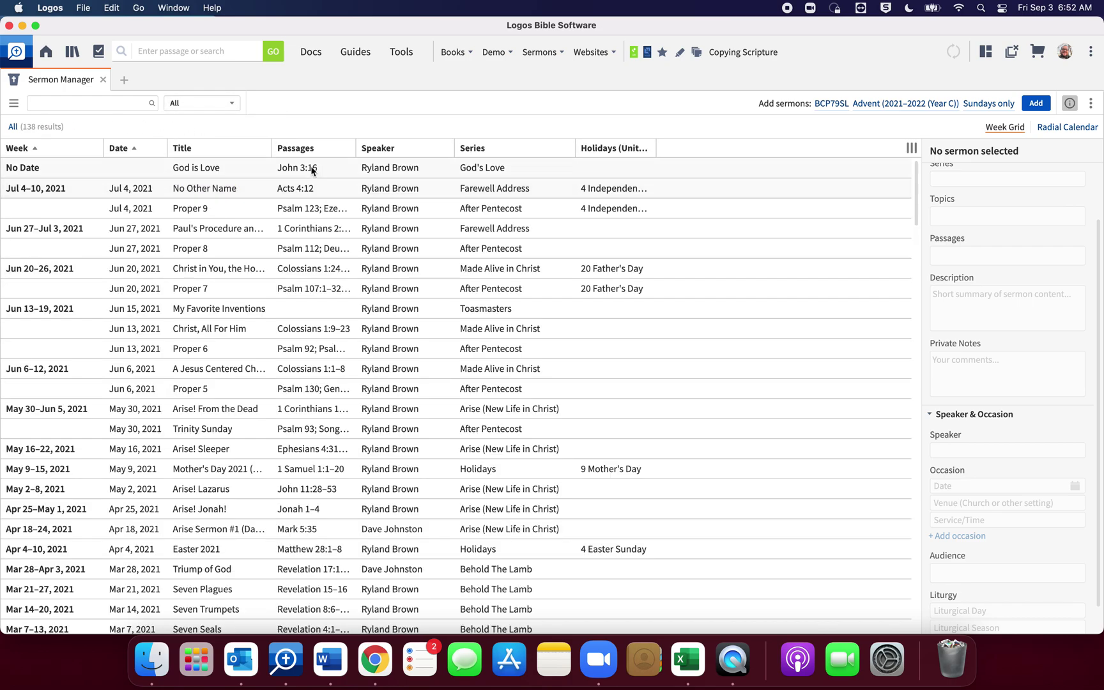
pyautogui.click(14, 103)
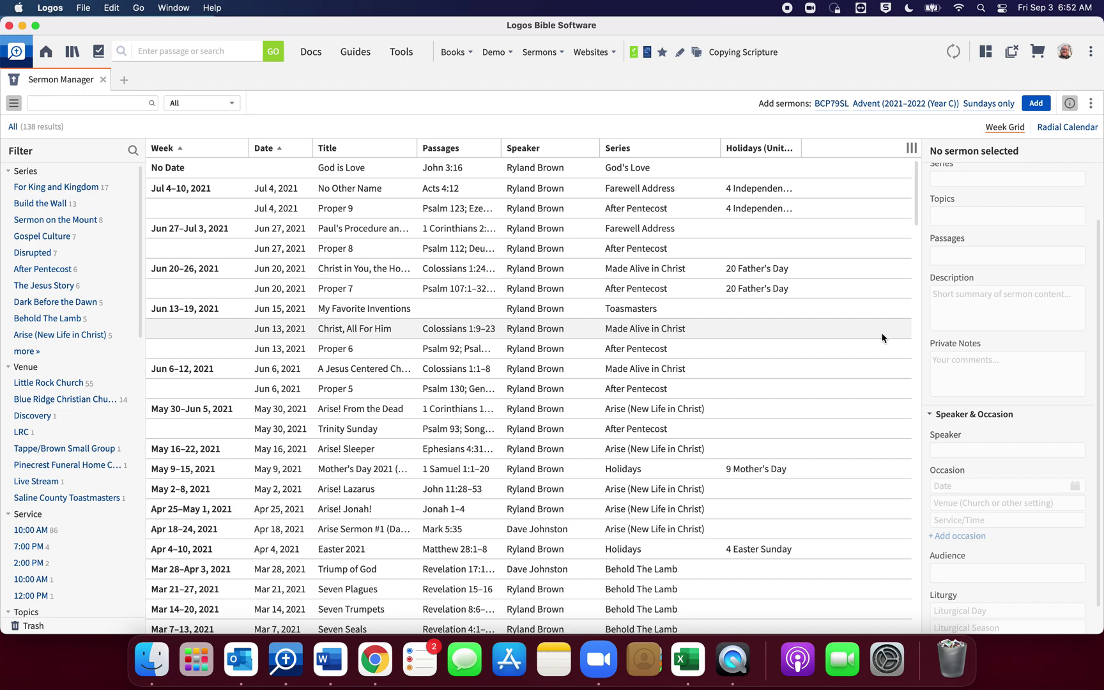
# - Show 'Christ, All For Him' details (series Made Alive in Christ, Colossians 1:9–23) and browse the filters
pyautogui.click(853, 329)
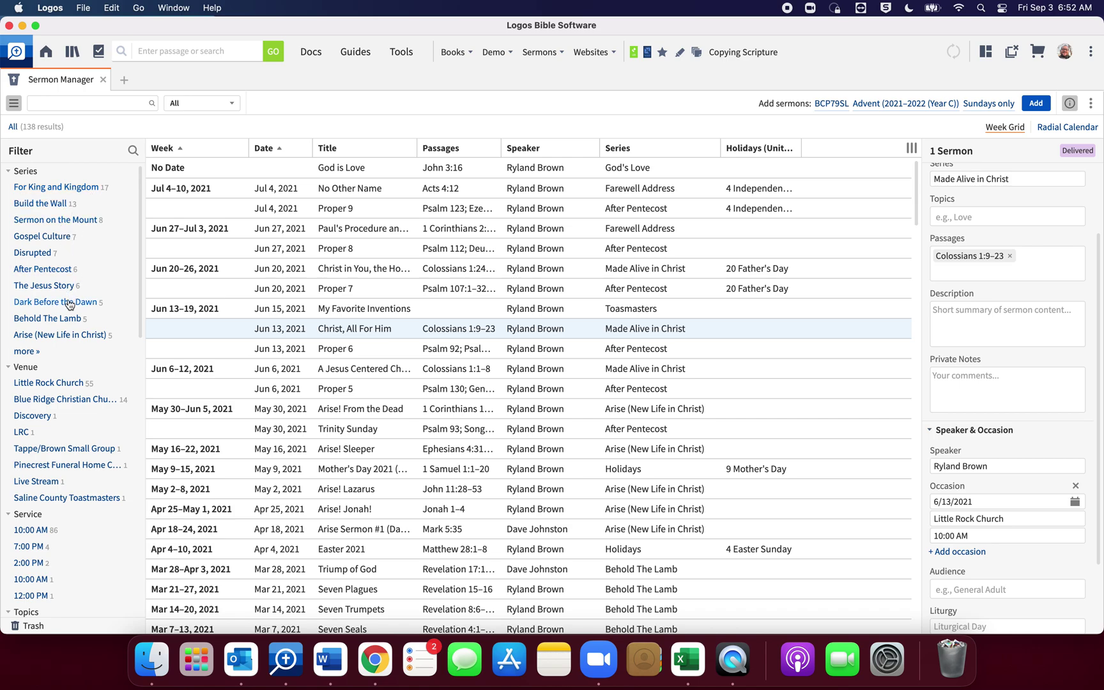
pyautogui.scroll(-1, 71, 304)
pyautogui.scroll(-2, 70, 304)
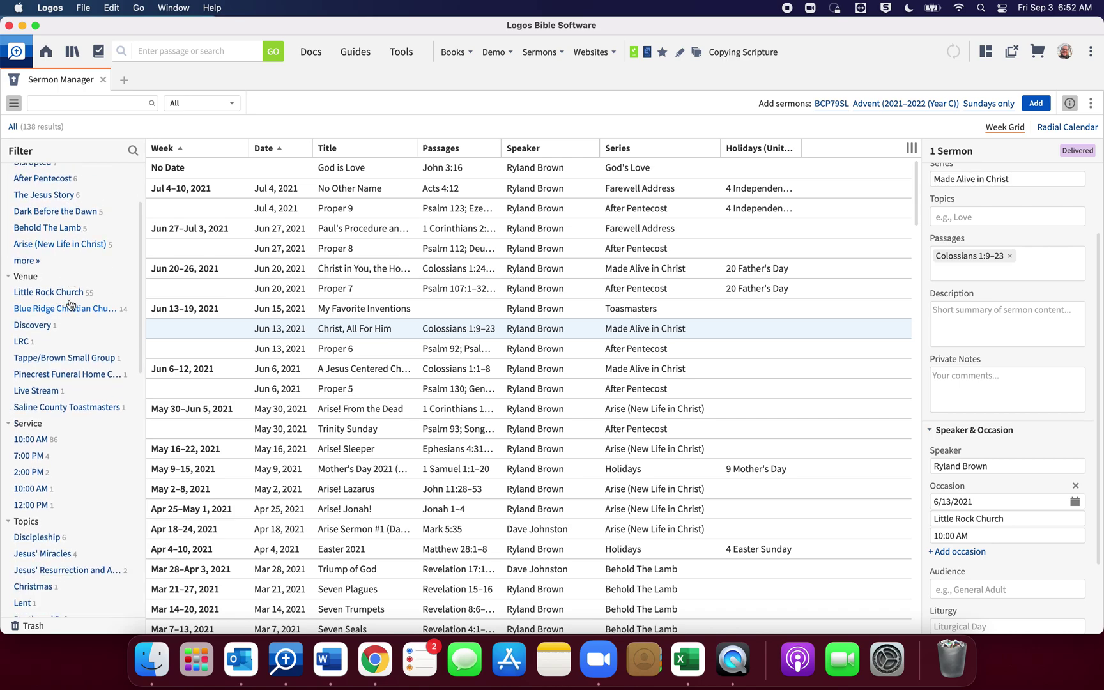
pyautogui.scroll(-5, 69, 299)
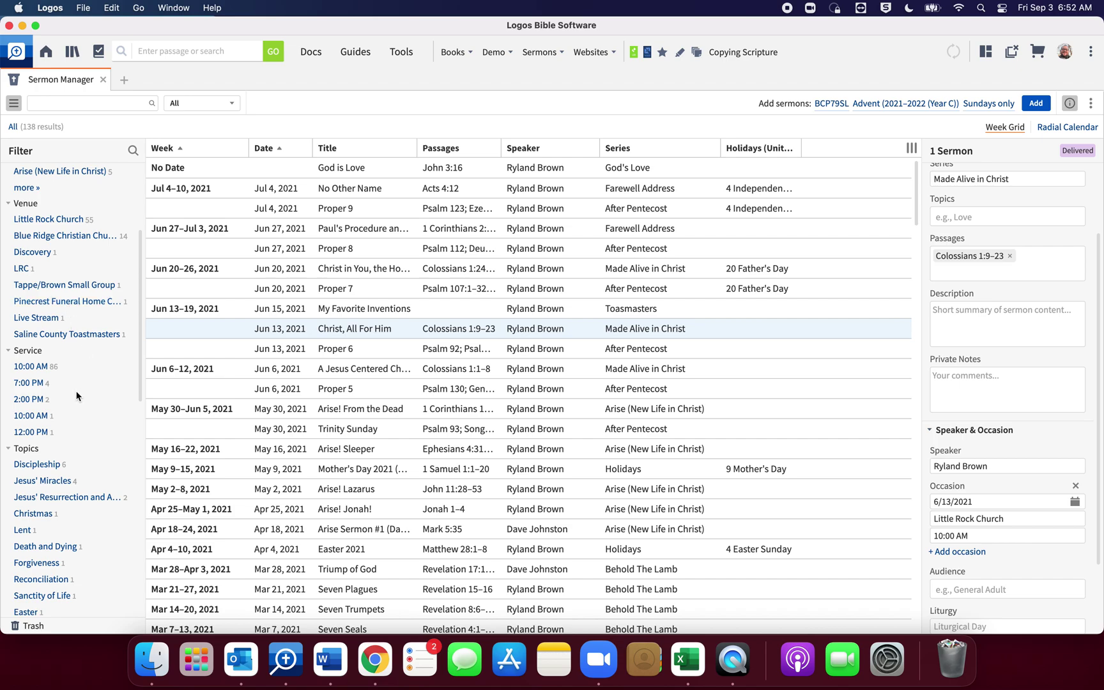
pyautogui.scroll(-2, 76, 397)
pyautogui.scroll(-10, 68, 398)
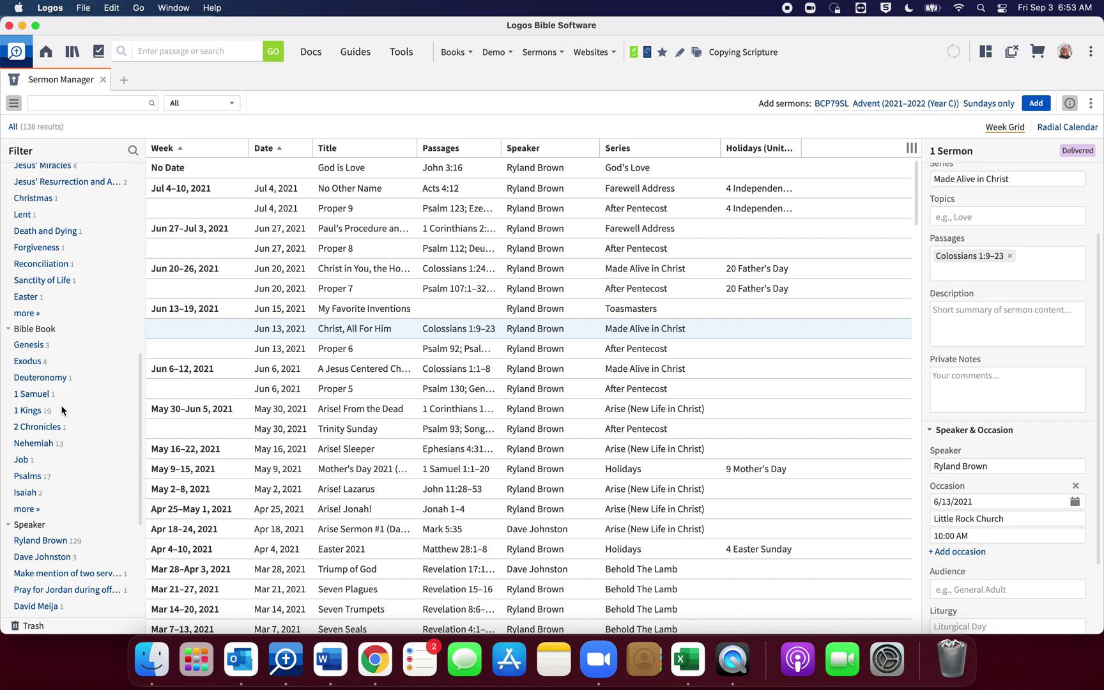
pyautogui.scroll(15, 93, 396)
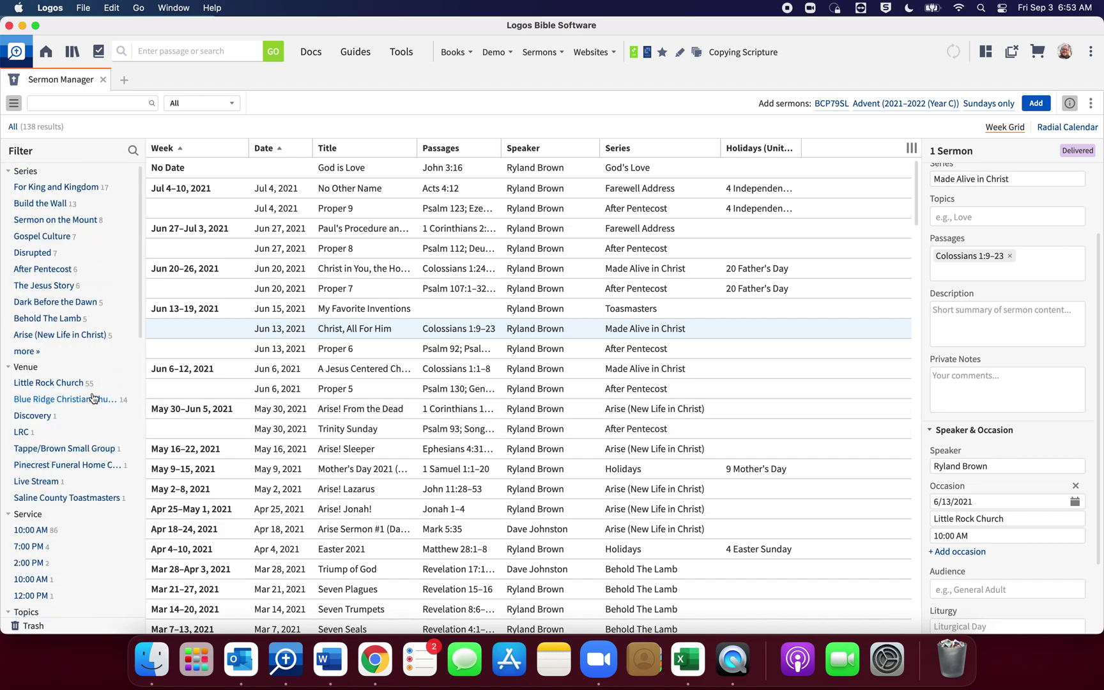
# - Limit the sermon list to the next 6 months and bring up the sermon template picker
pyautogui.click(213, 107)
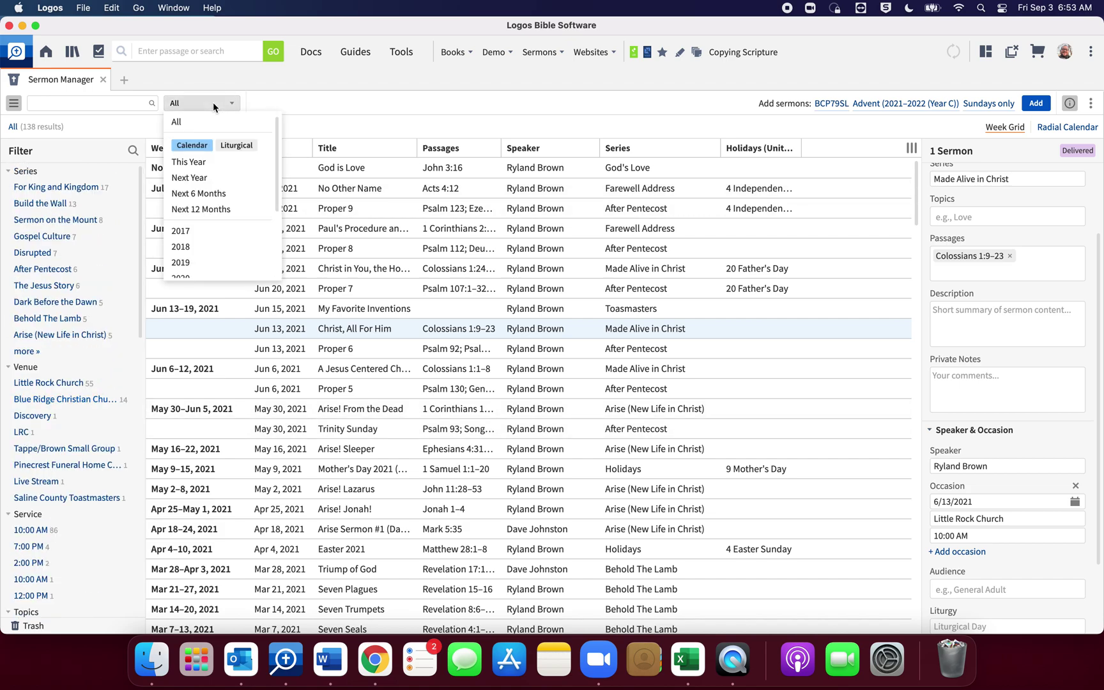
pyautogui.click(210, 195)
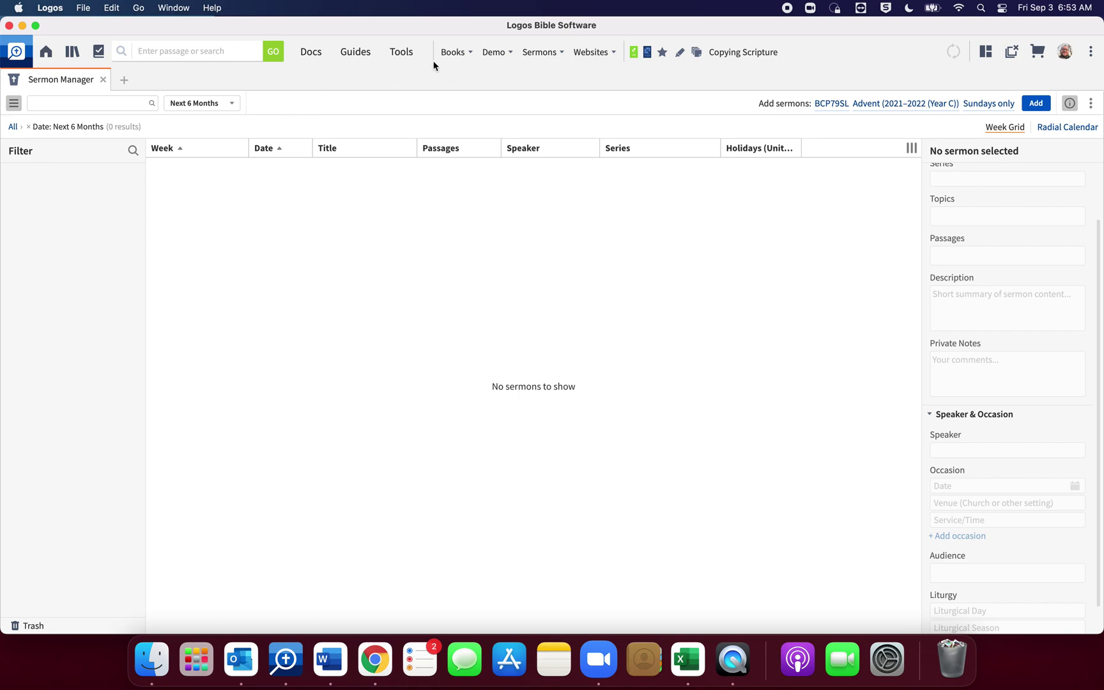
pyautogui.click(531, 54)
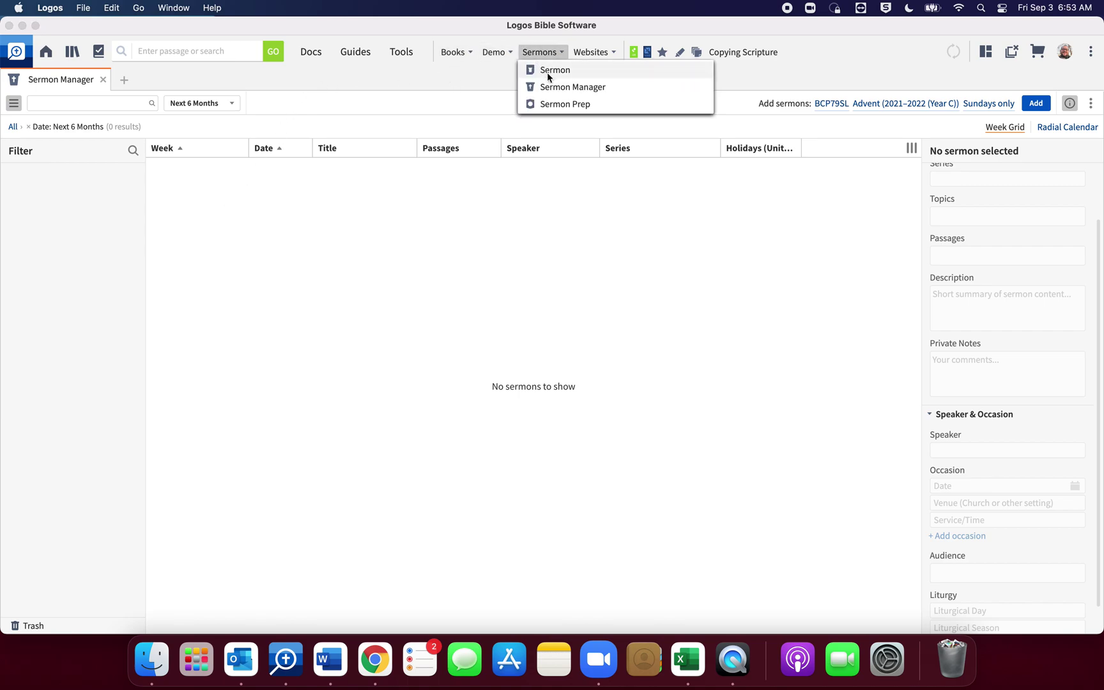
pyautogui.click(253, 72)
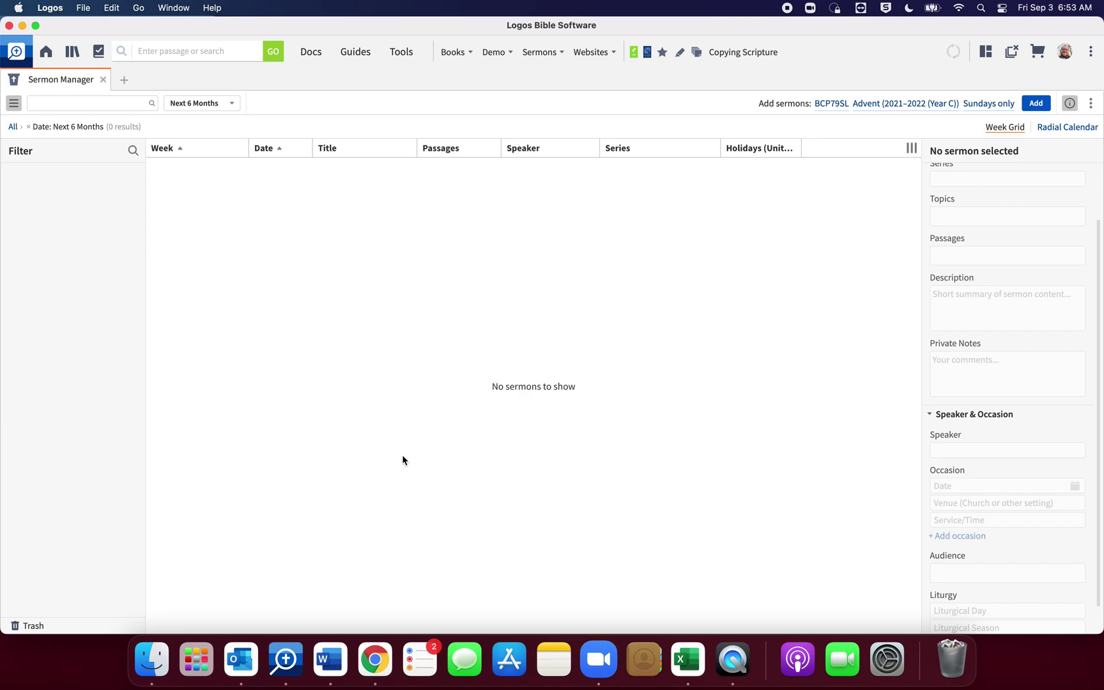
pyautogui.click(828, 102)
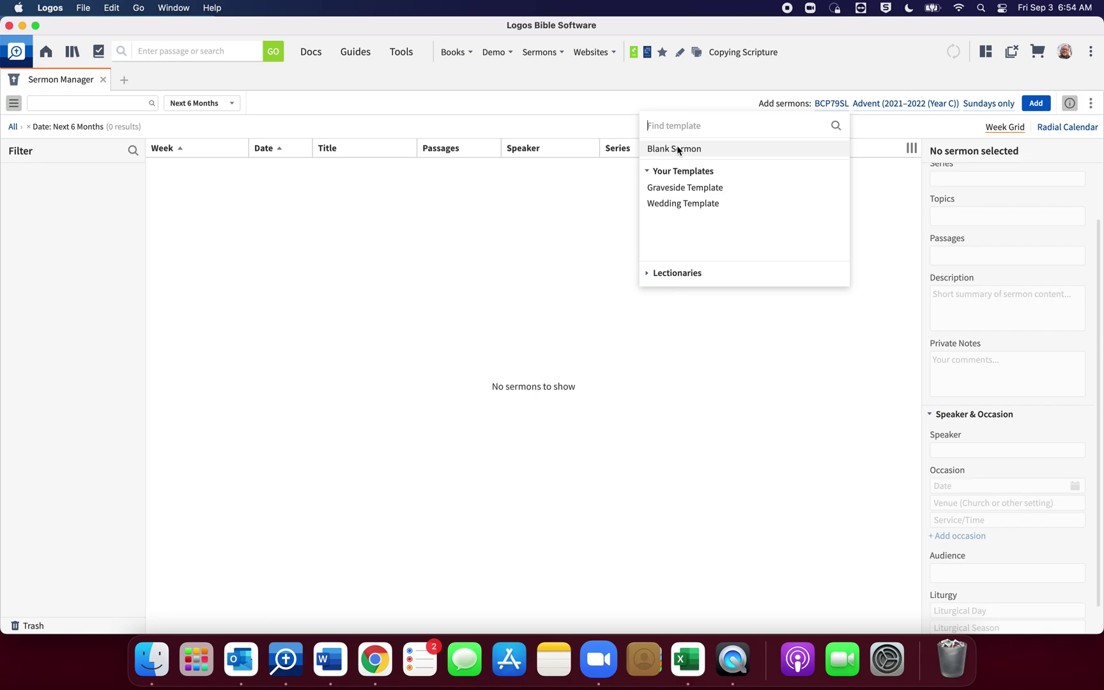
# - Add 7 Blank Sermons starting the next empty week, Sundays Sep 5 to Oct 17, 2021
pyautogui.click(677, 148)
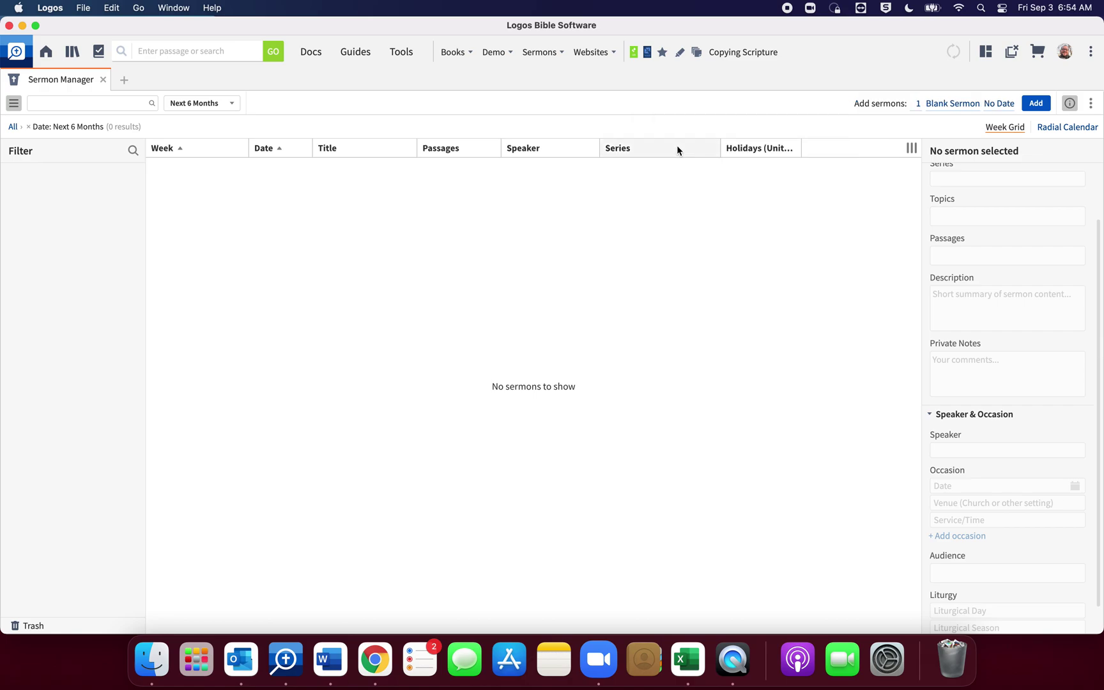
pyautogui.click(918, 103)
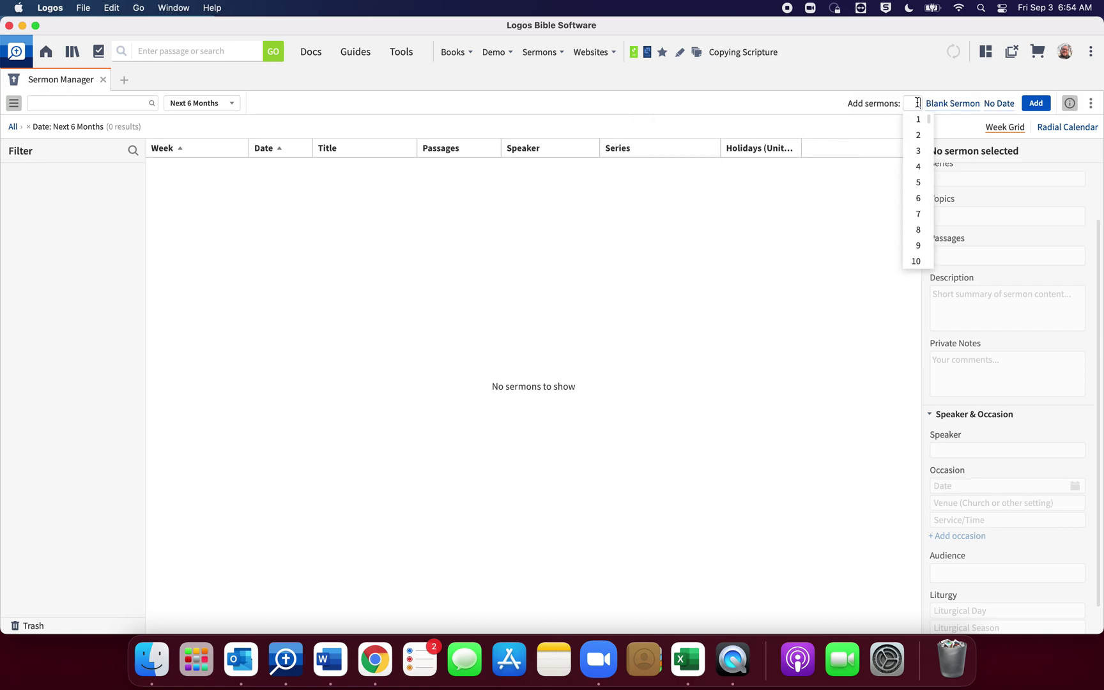
pyautogui.click(919, 212)
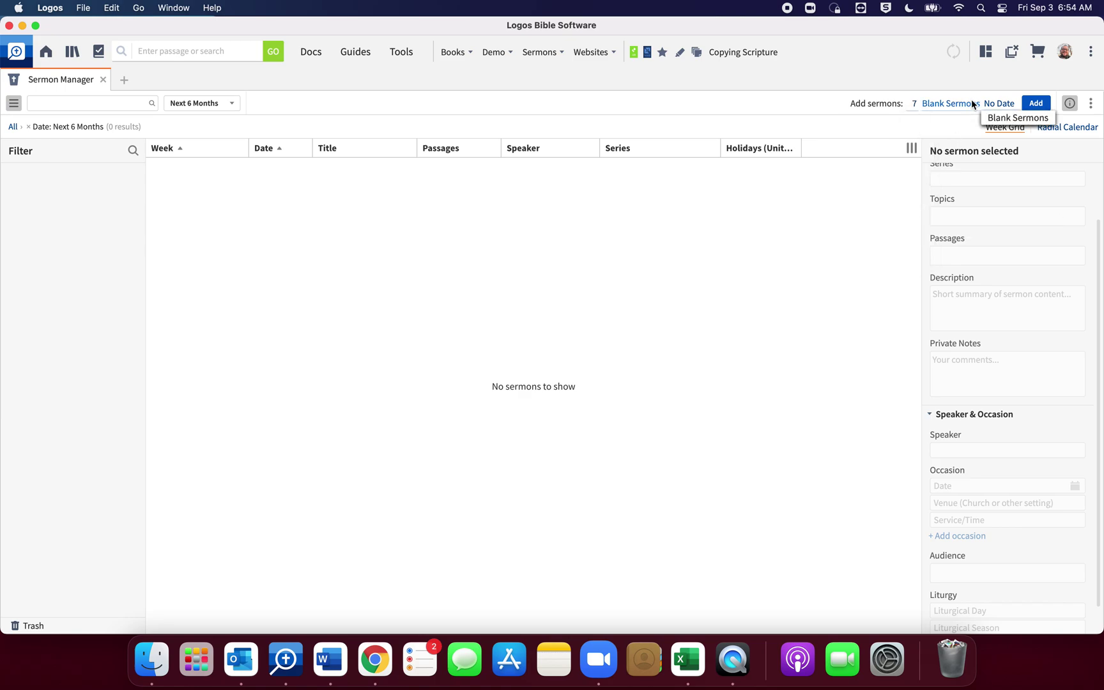
pyautogui.click(998, 103)
pyautogui.click(885, 151)
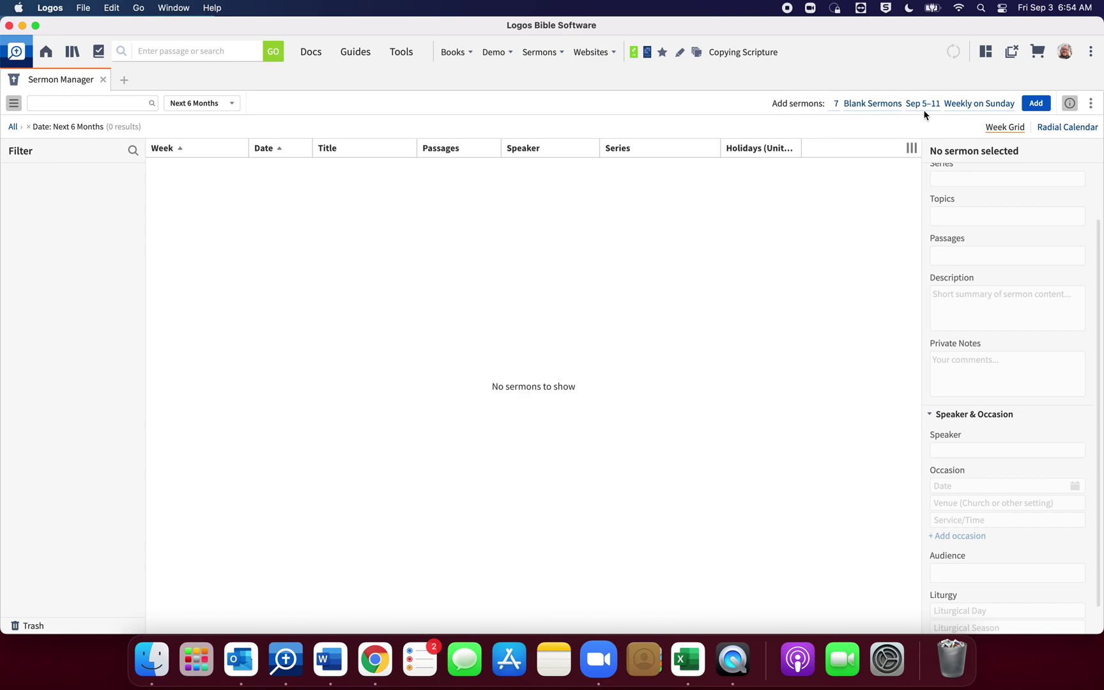
pyautogui.click(1036, 104)
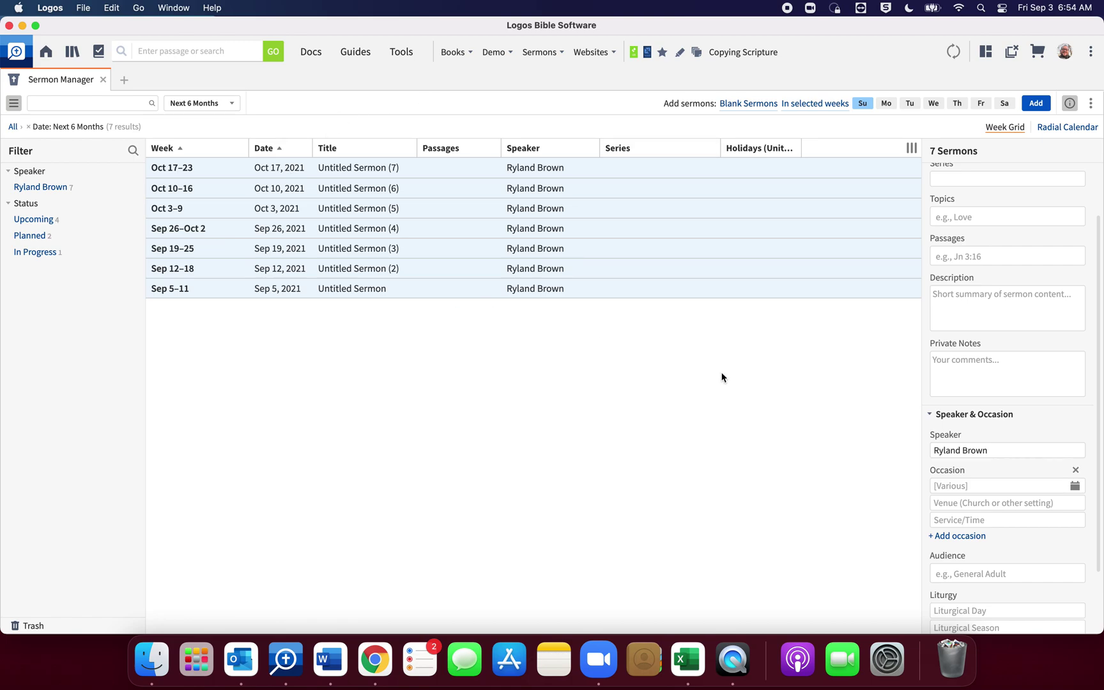
# - Give all seven untitled sermons the series 'God is Love', spot-checking the Sep 19 and Sep 5 rows
pyautogui.scroll(1, 993, 348)
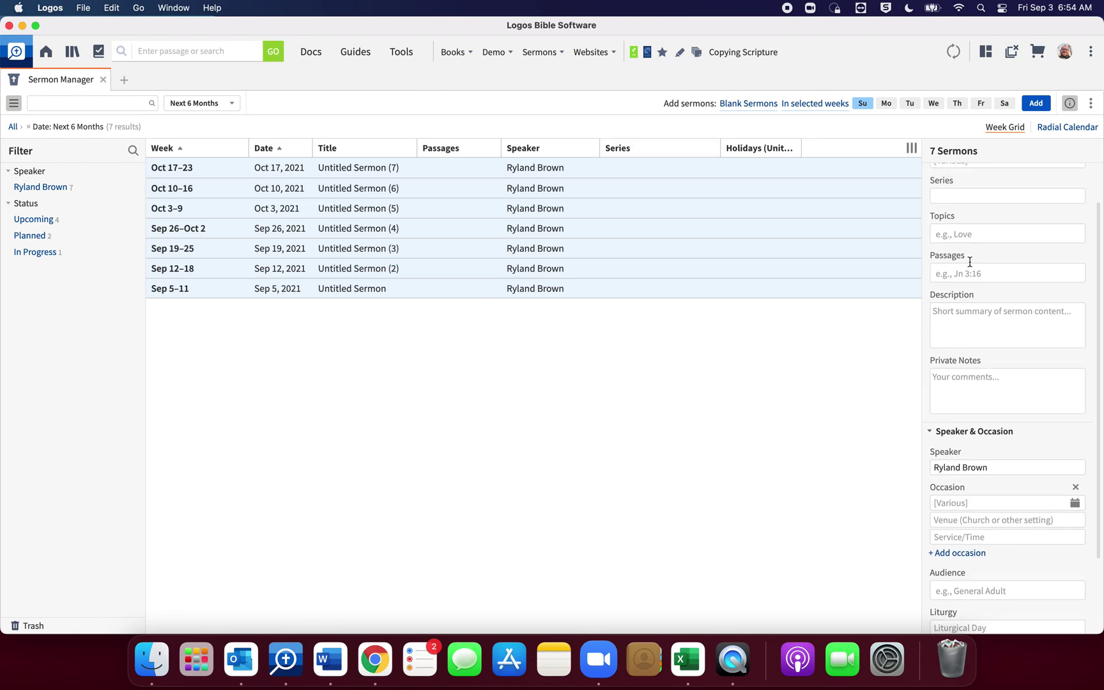
pyautogui.click(969, 196)
pyautogui.write('God is Love')
pyautogui.press('Return')
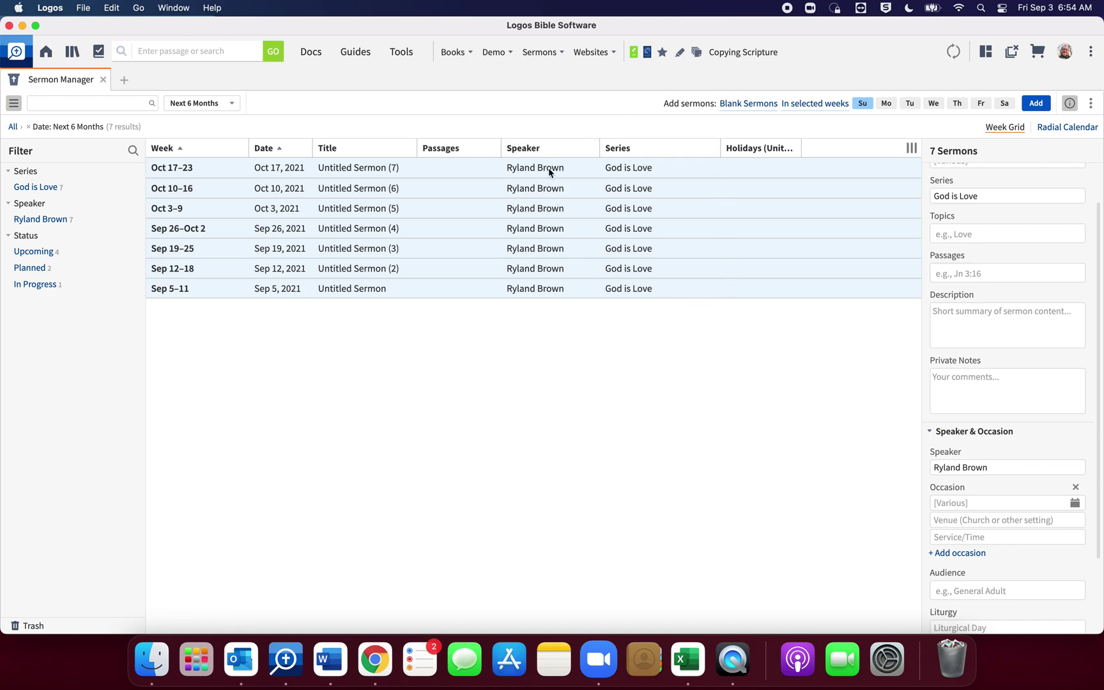
pyautogui.click(721, 251)
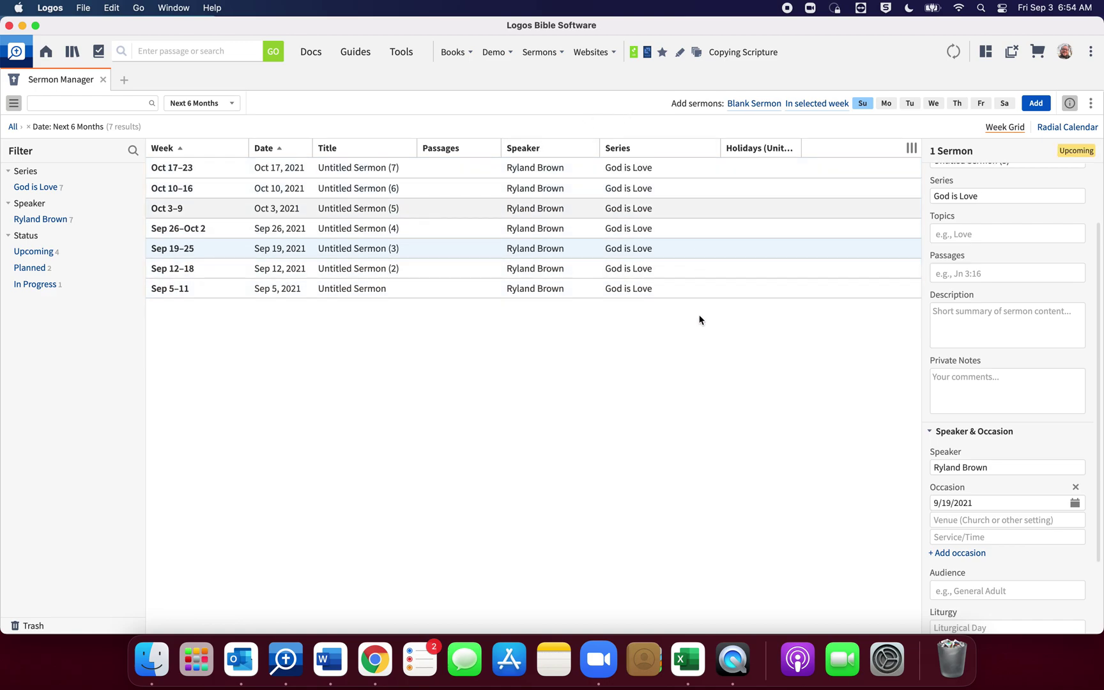
pyautogui.click(701, 287)
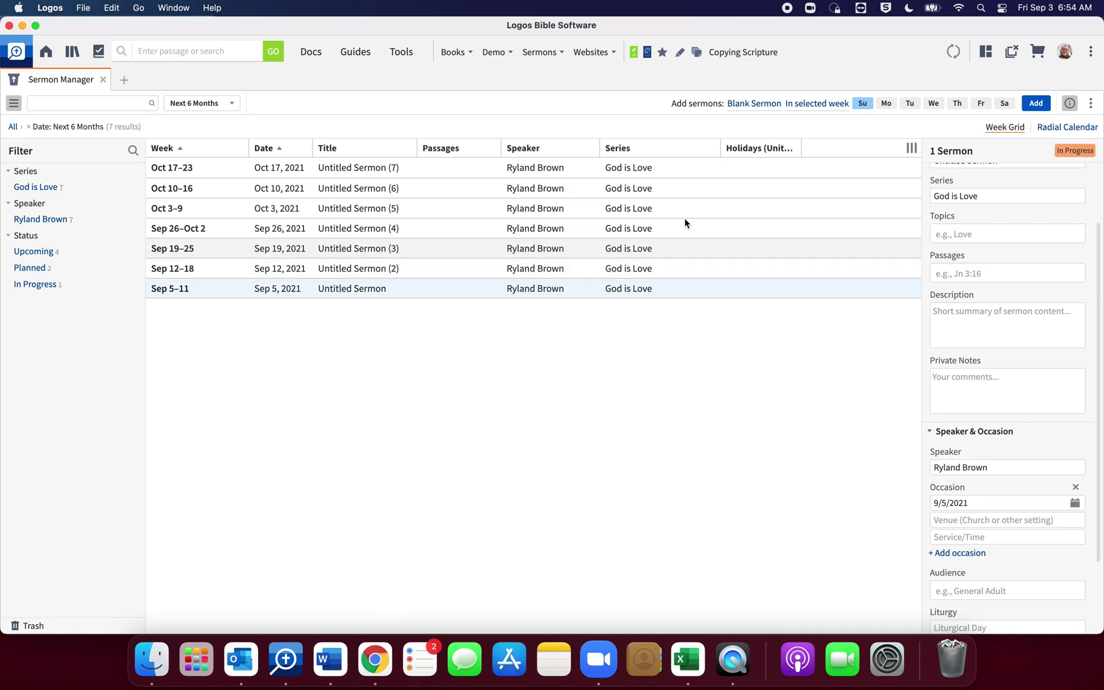
pyautogui.keyDown('shift'); pyautogui.click(690, 173); pyautogui.keyUp('shift')
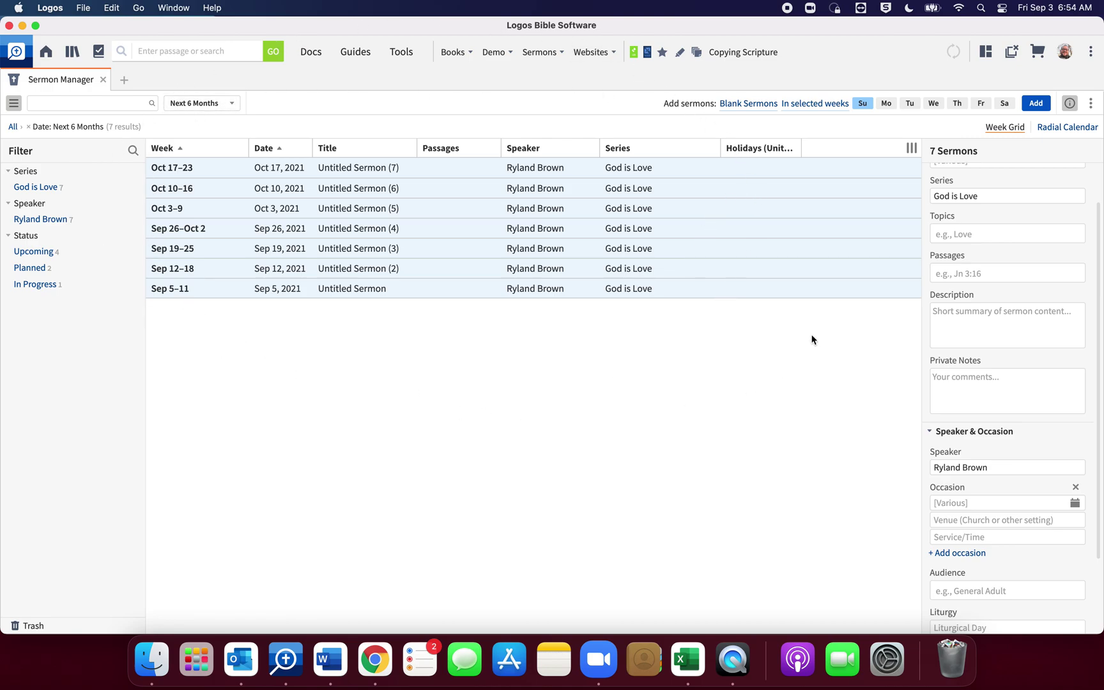
# - View the seven God is Love sermons on the radial calendar, then return to the week grid
pyautogui.click(1052, 128)
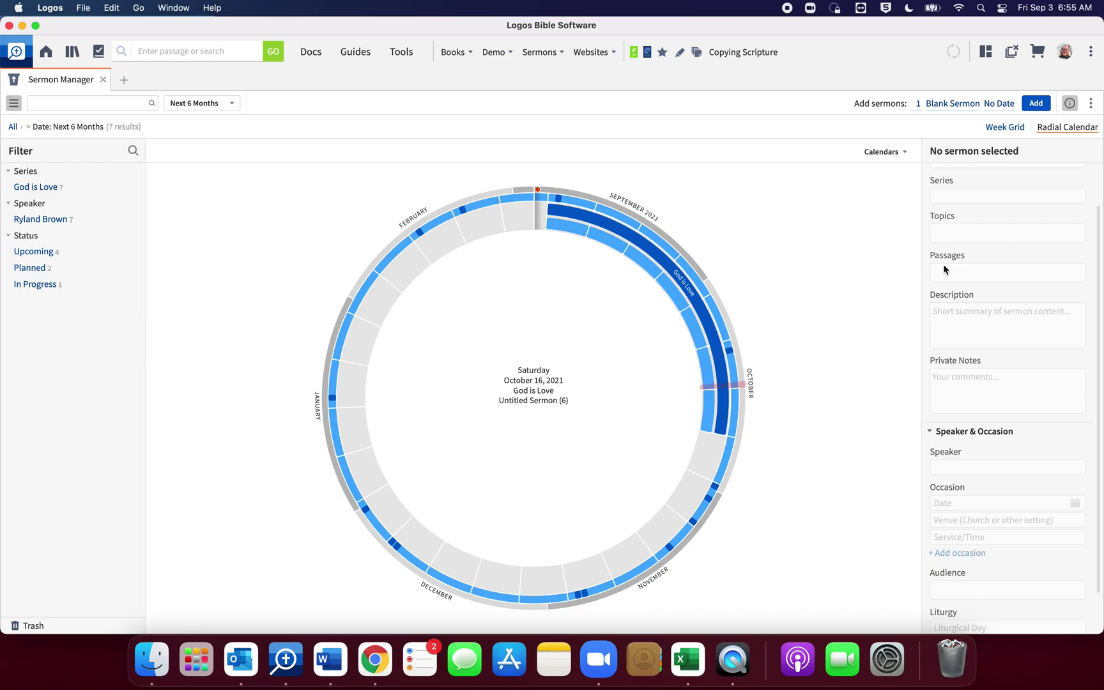
pyautogui.click(996, 127)
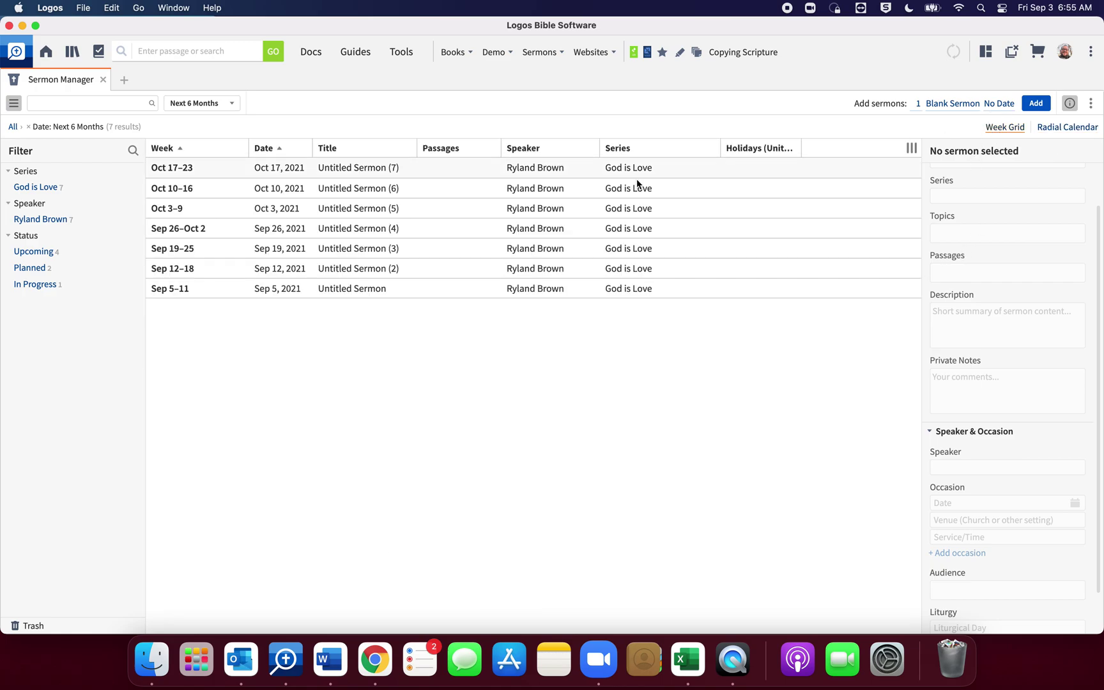
# - Select all seven God is Love sermons, Sep 5 through Oct 17, and delete them
pyautogui.click(718, 287)
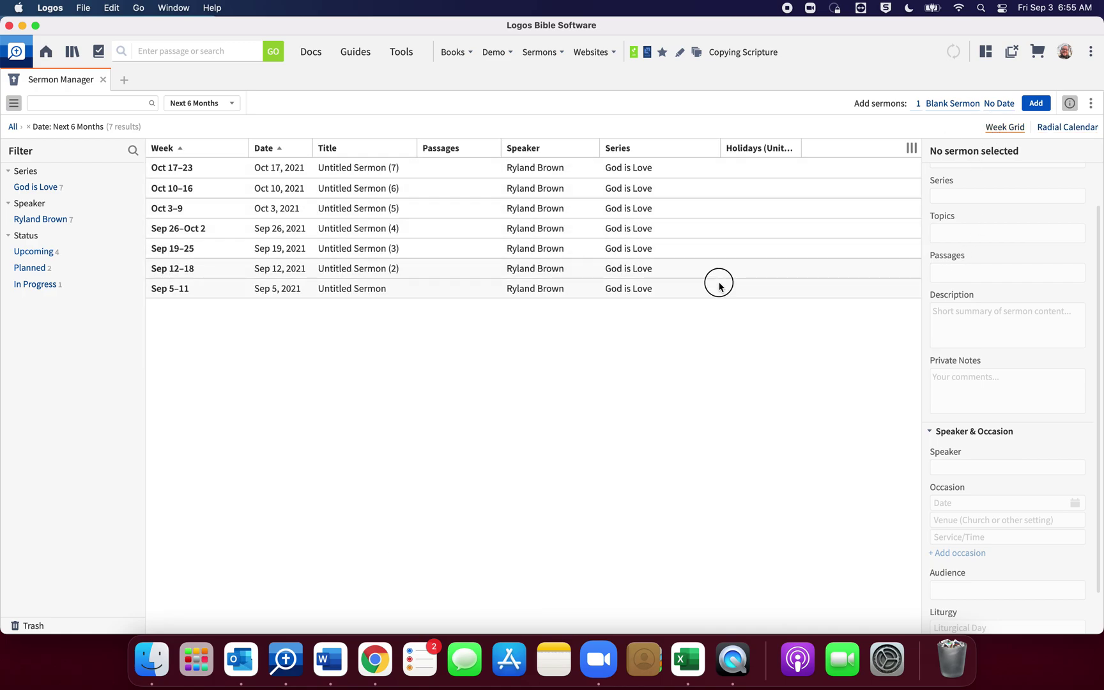
pyautogui.keyDown('shift'); pyautogui.click(712, 176); pyautogui.keyUp('shift')
pyautogui.rightClick(712, 172)
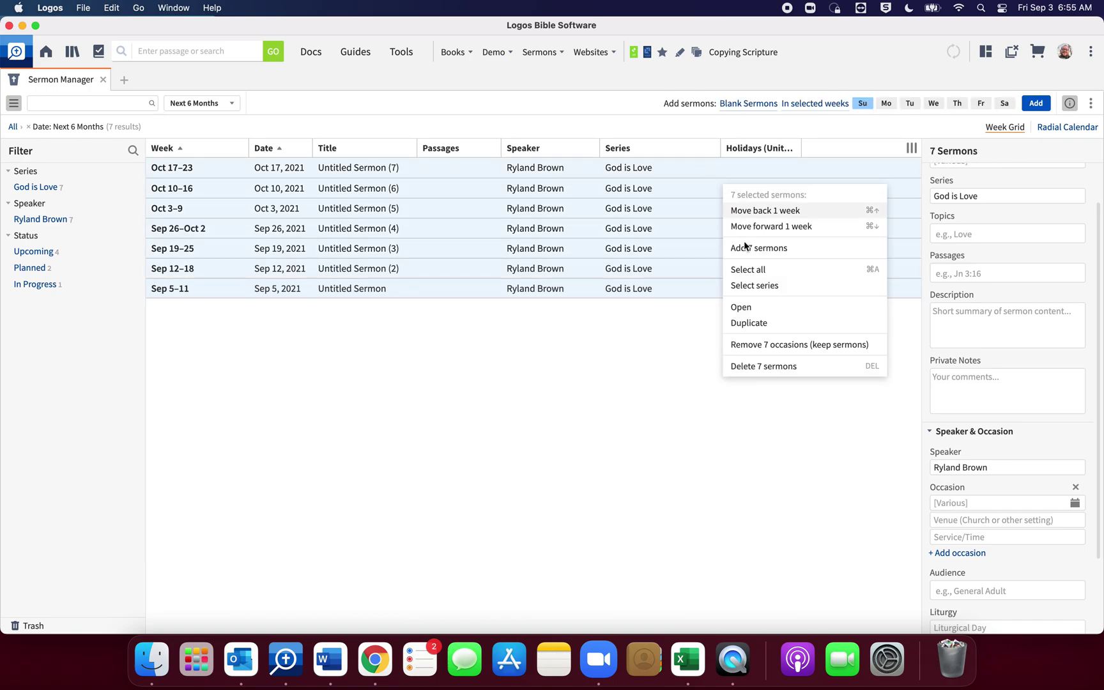
pyautogui.click(777, 365)
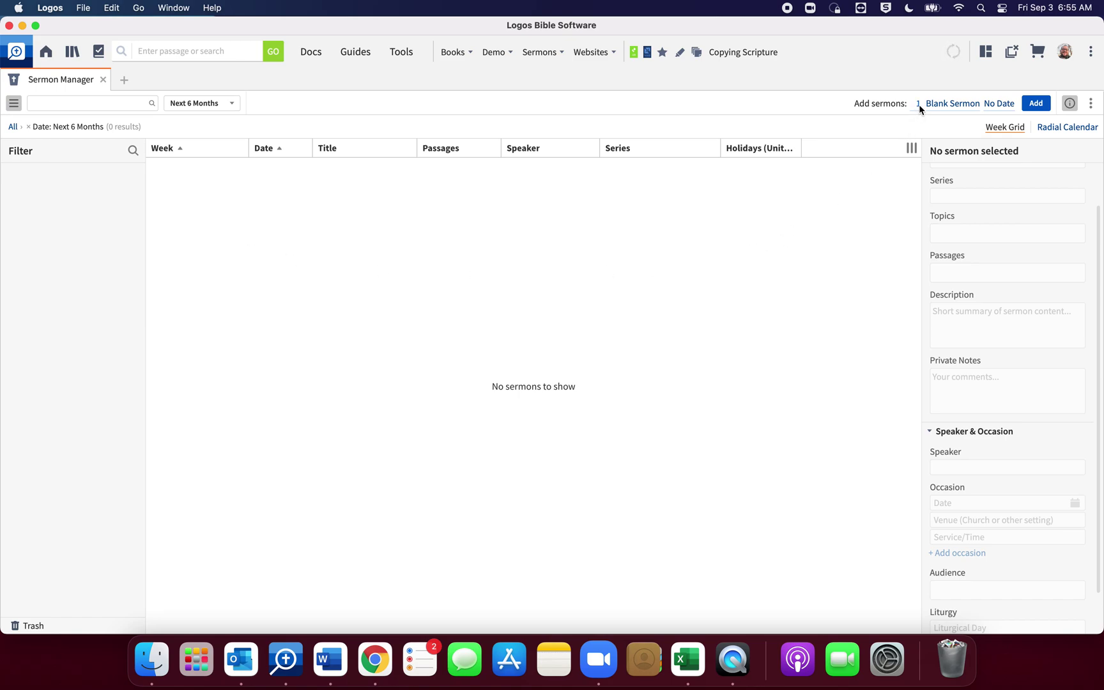
# - Choose the Book of Common Prayer (1979) Sunday Lectionary as the new-sermon template
pyautogui.click(946, 106)
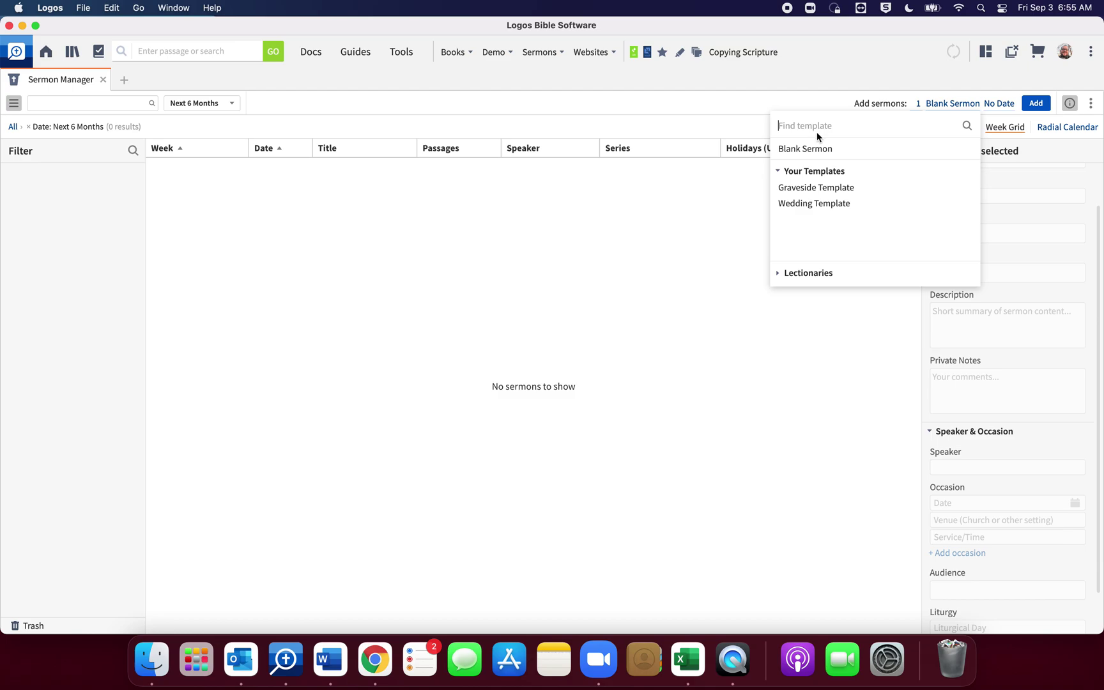
pyautogui.click(780, 274)
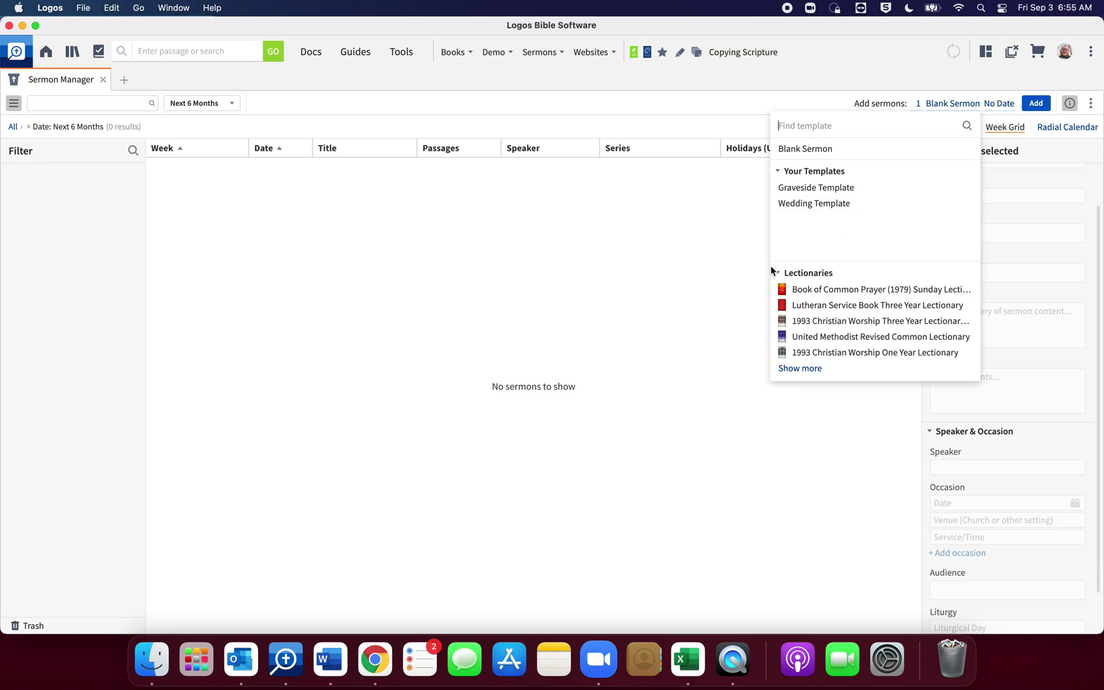
pyautogui.click(785, 369)
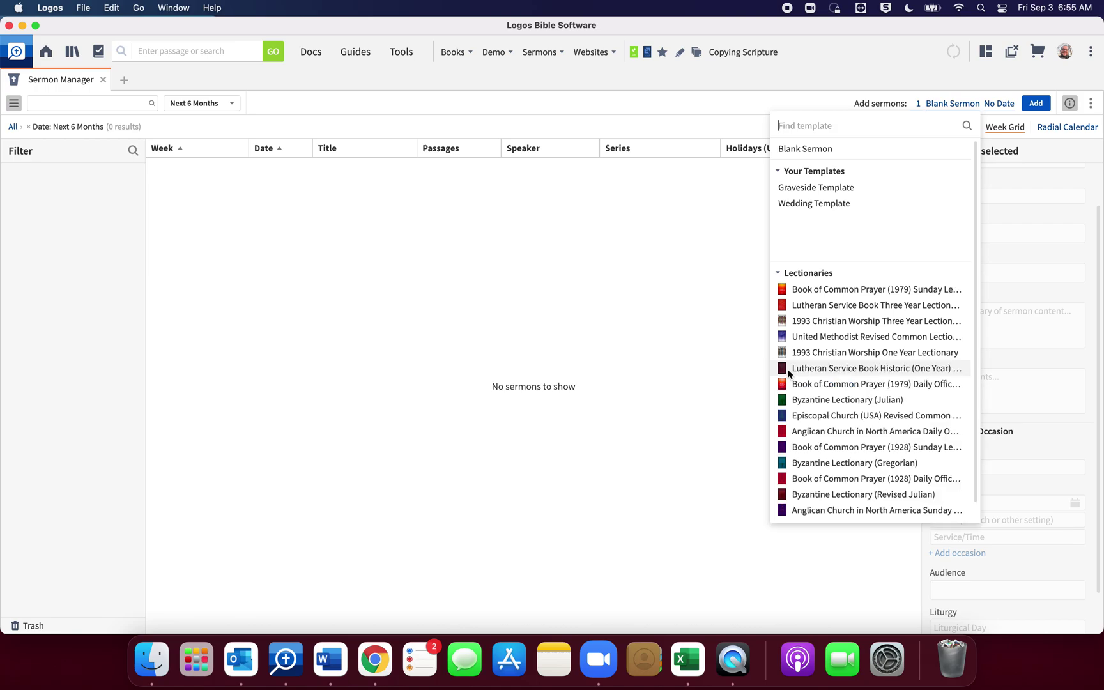
pyautogui.scroll(-1, 834, 361)
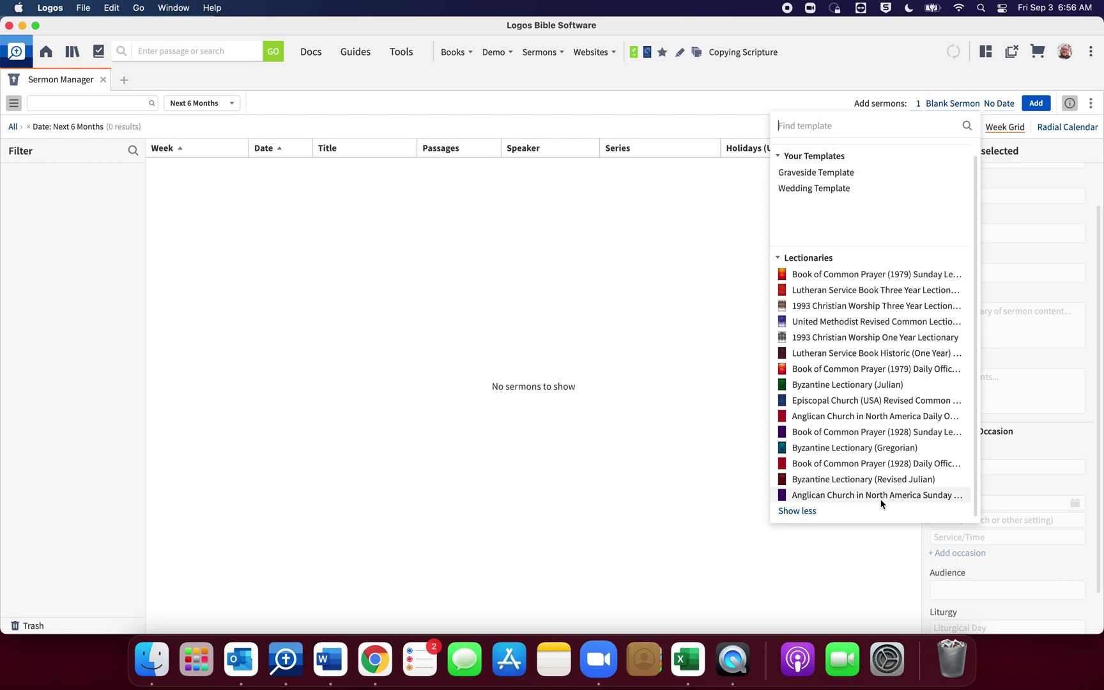
pyautogui.click(828, 280)
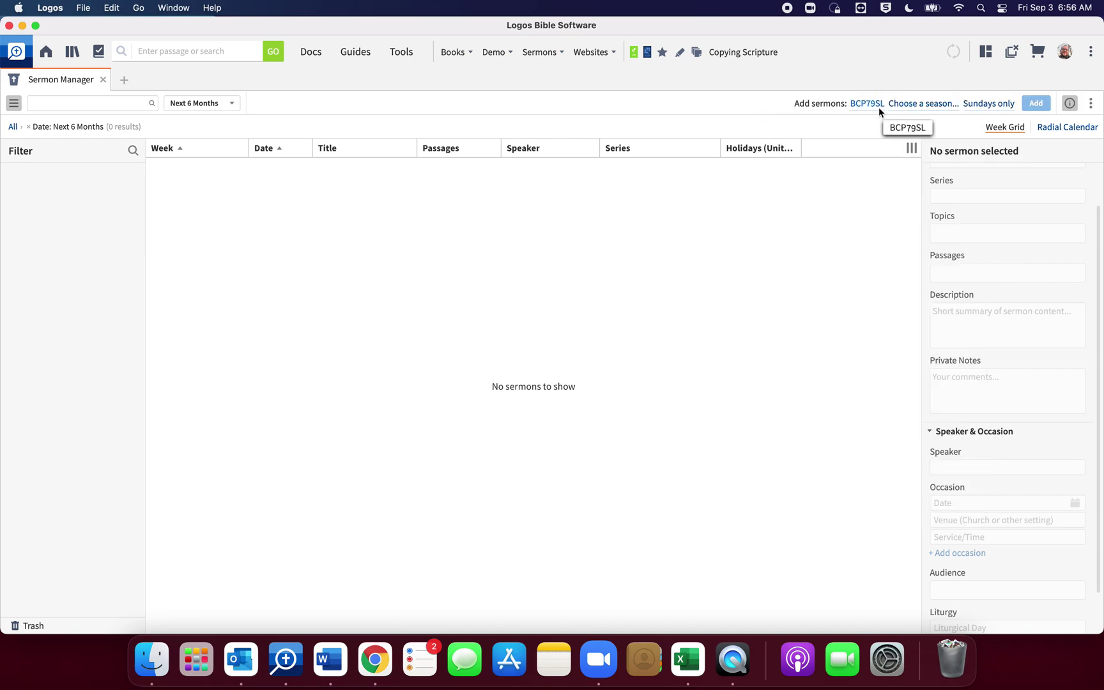
# - Pick the 2020–2021 (Year B) After Pentecost season and add its sermons, Proper 18–29
pyautogui.click(927, 103)
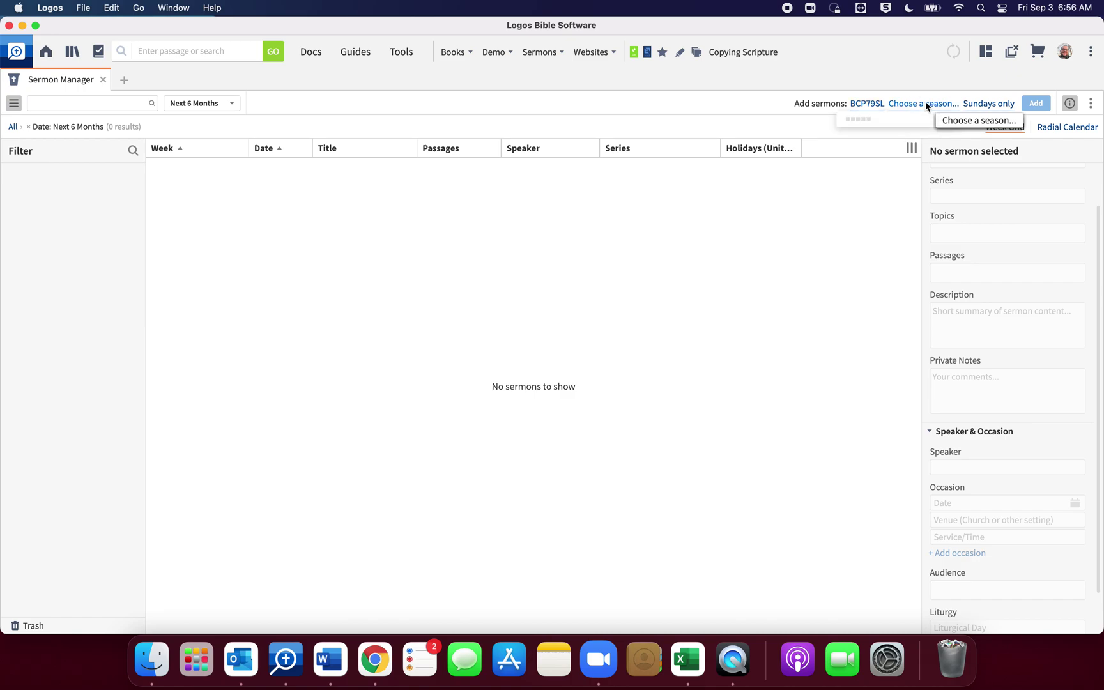
pyautogui.click(845, 122)
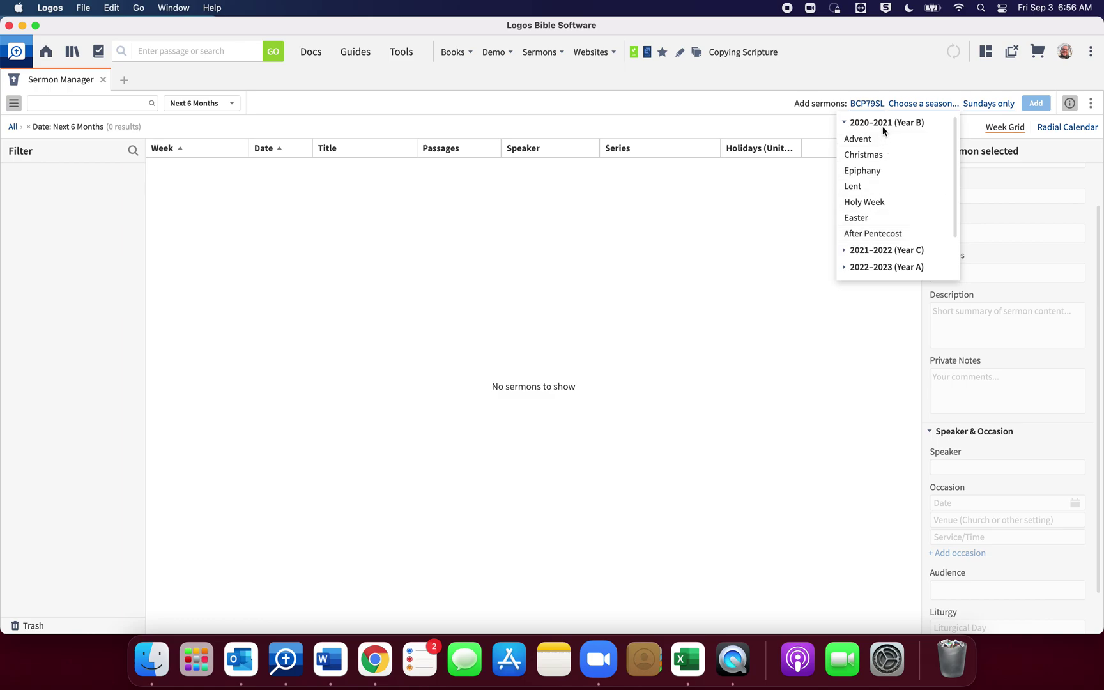
pyautogui.click(874, 234)
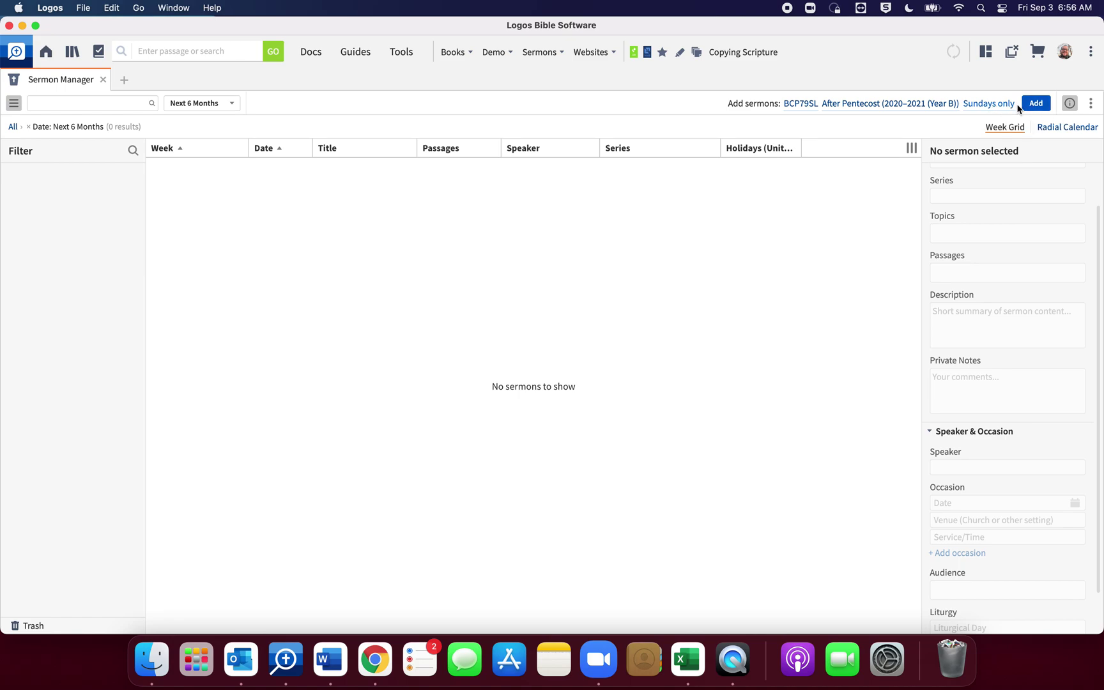
pyautogui.click(1036, 106)
pyautogui.click(1035, 106)
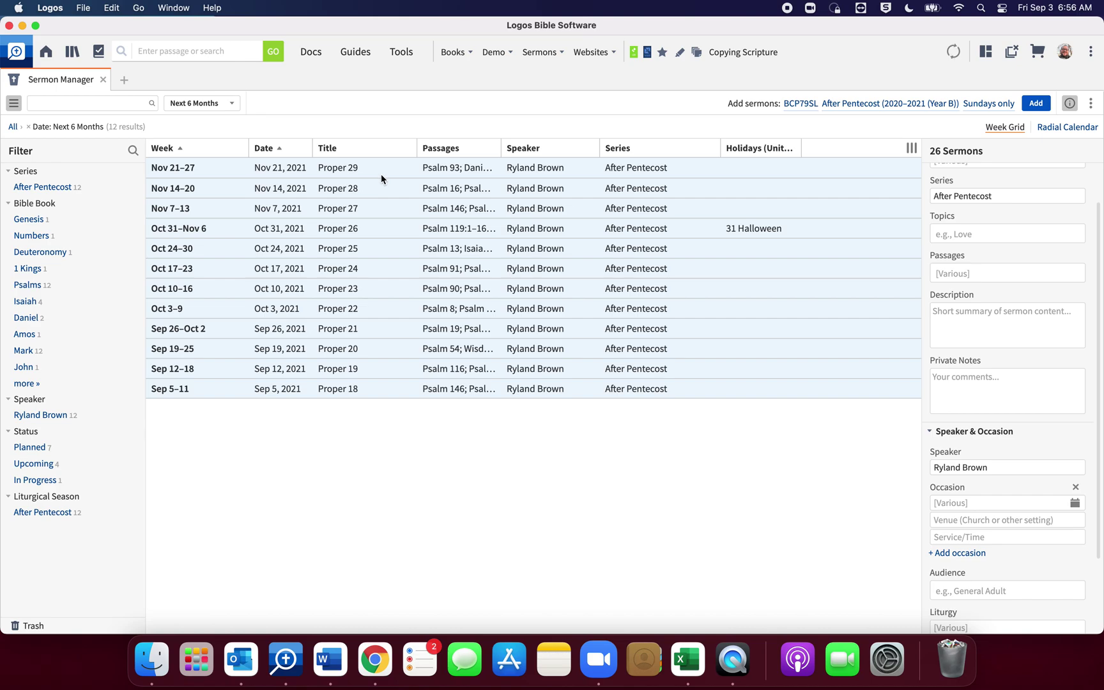
# - Show the Liturgical Season and Liturgical Day columns again in the sermon table
pyautogui.click(911, 148)
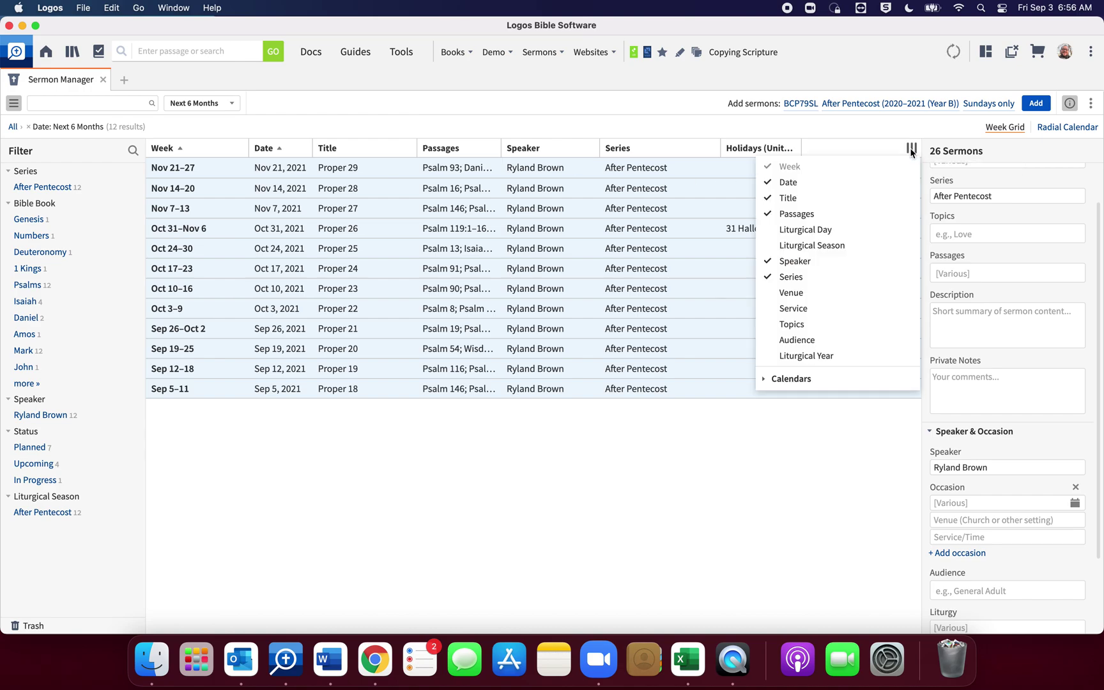
pyautogui.click(802, 246)
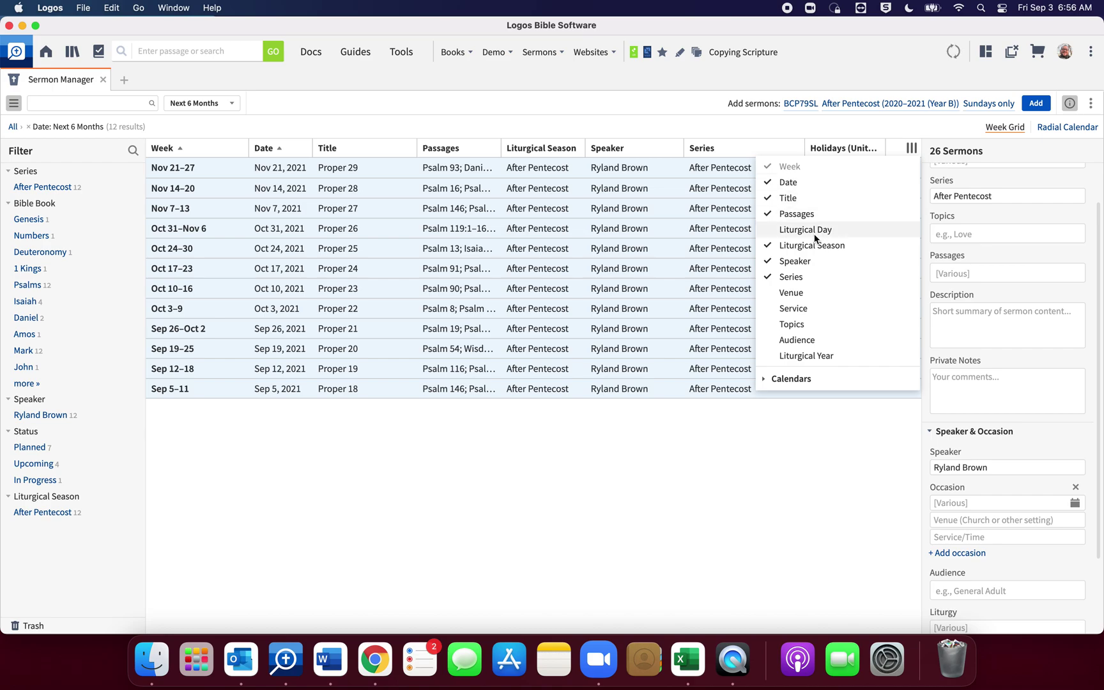
pyautogui.click(815, 235)
pyautogui.click(616, 470)
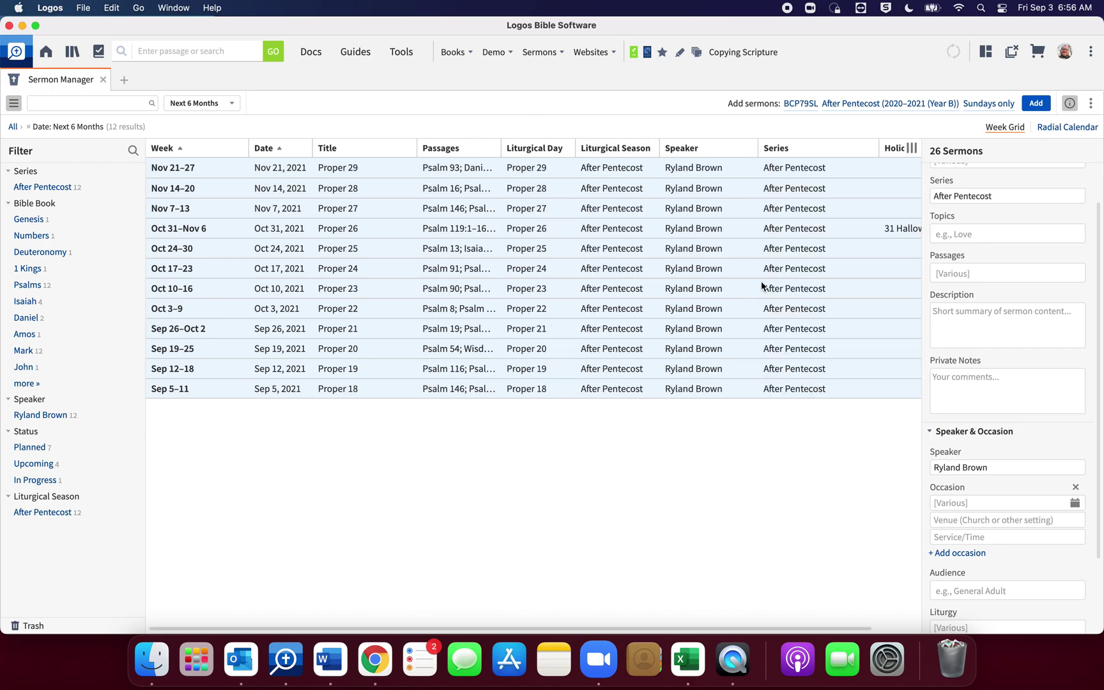
pyautogui.click(908, 104)
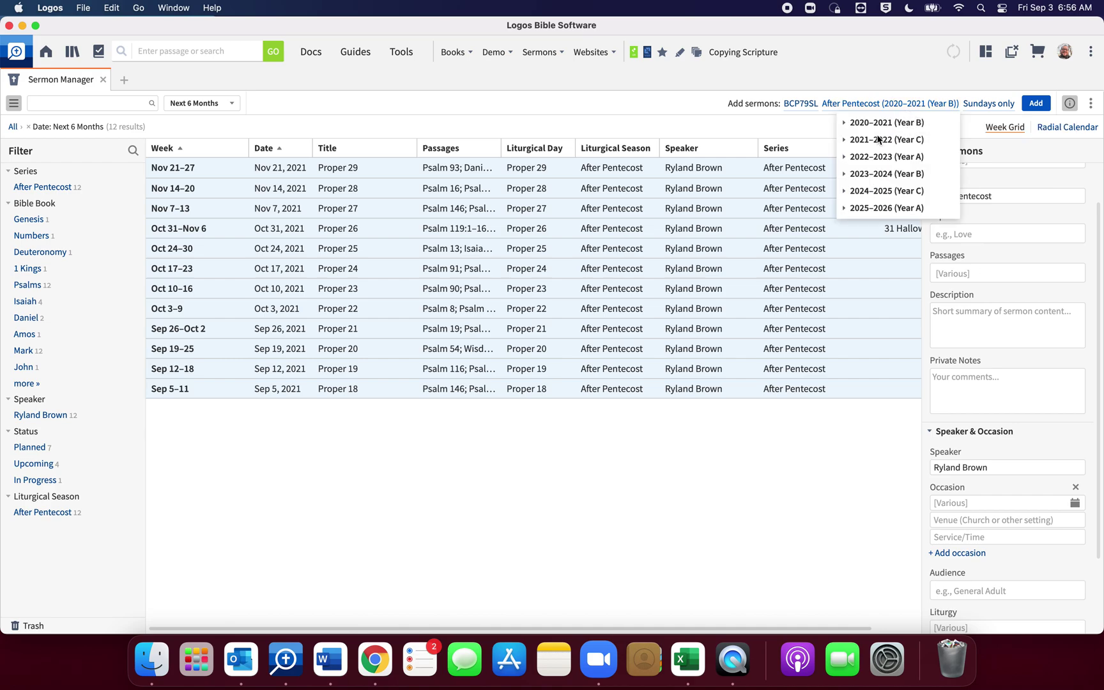
# - Add the four Advent 2021–2022 (Year C) Sunday sermons, then open Proper 18 for editing
pyautogui.click(844, 140)
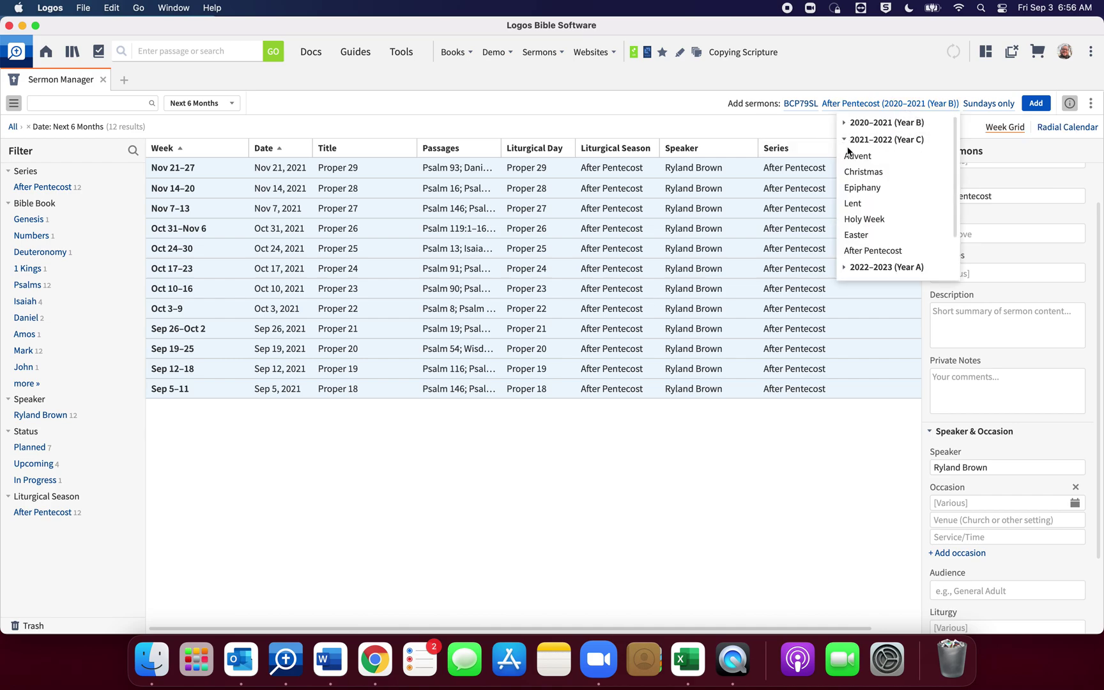
pyautogui.click(852, 155)
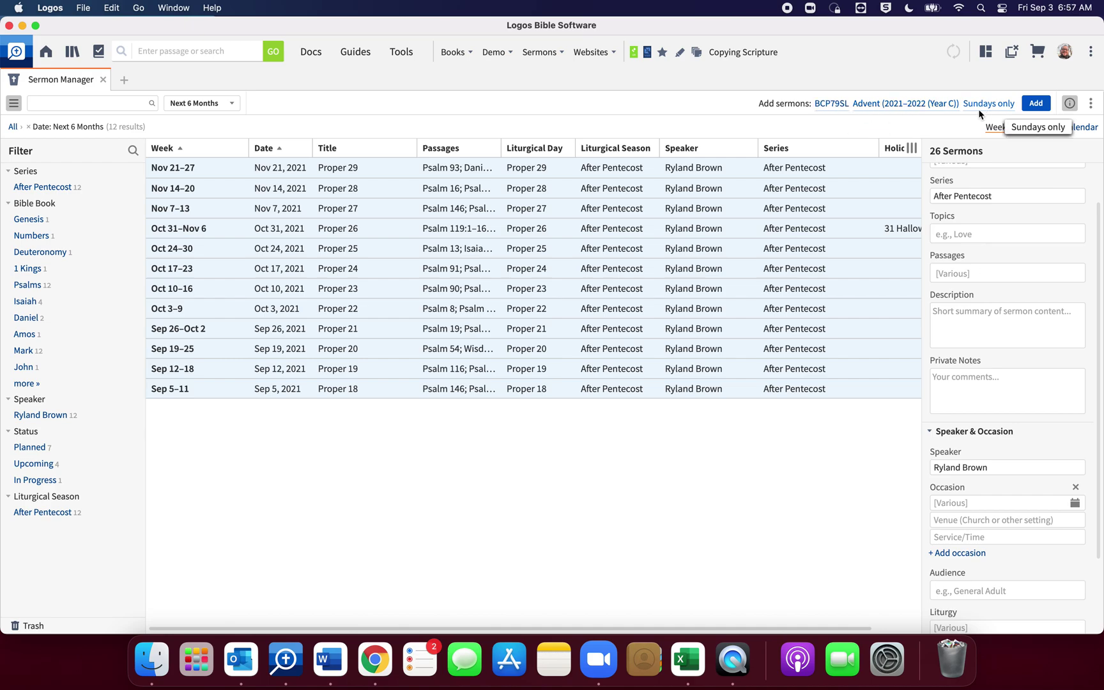
pyautogui.click(1036, 103)
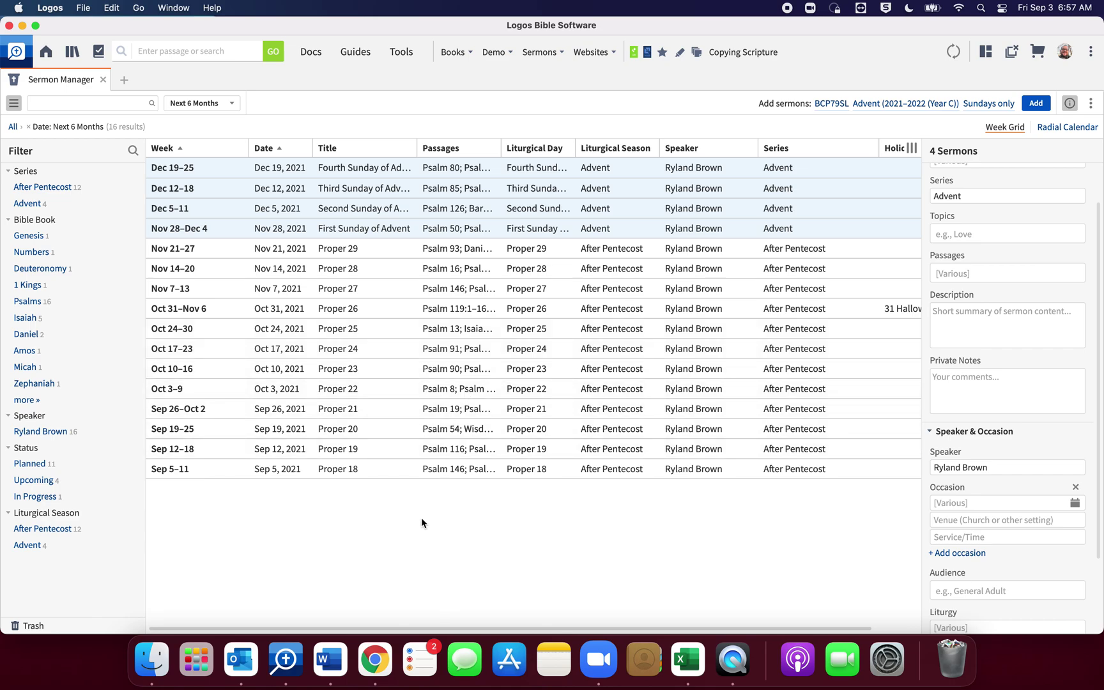
pyautogui.click(392, 470)
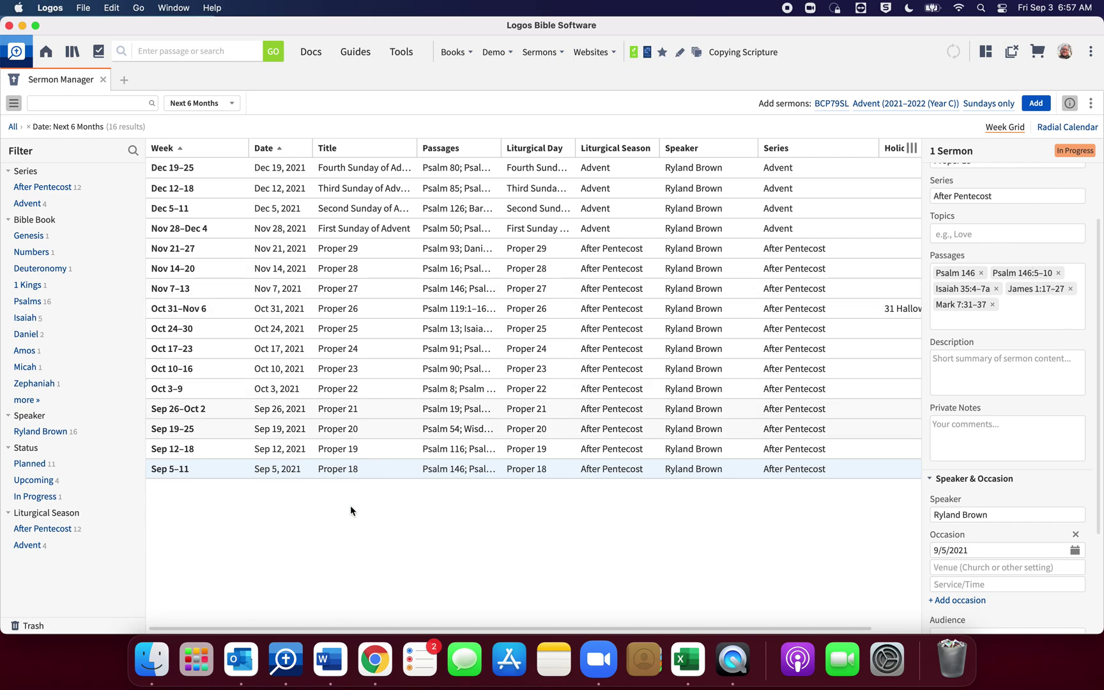
pyautogui.click(351, 470)
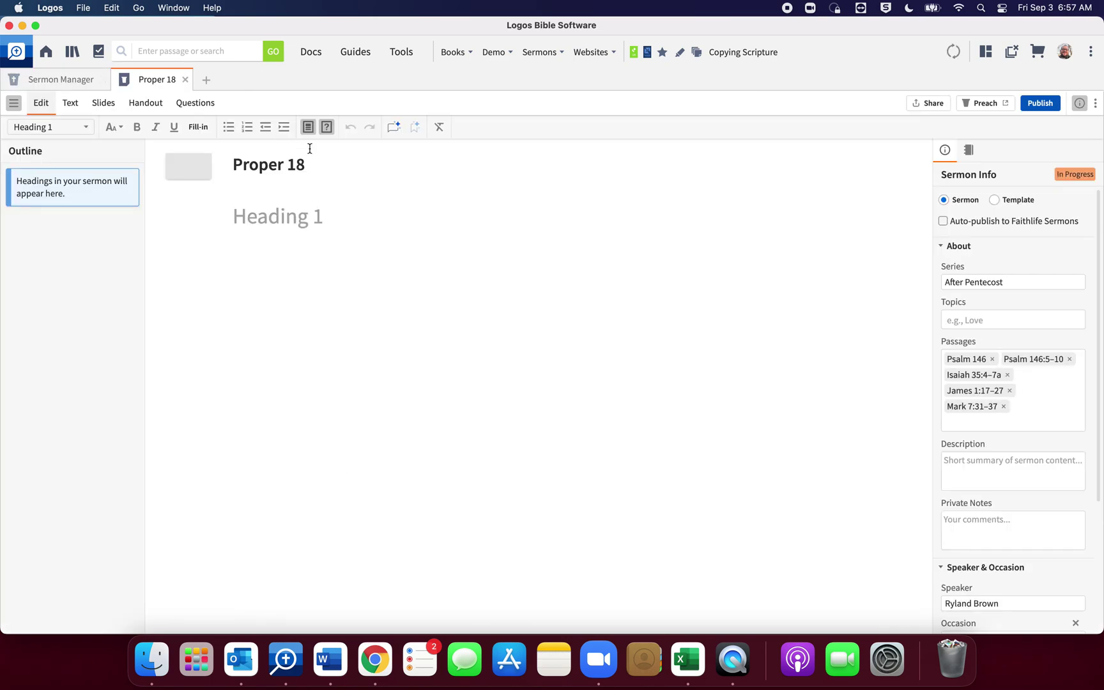
# - Retitle the Proper 18 sermon to 'God is Love'
pyautogui.click(270, 218)
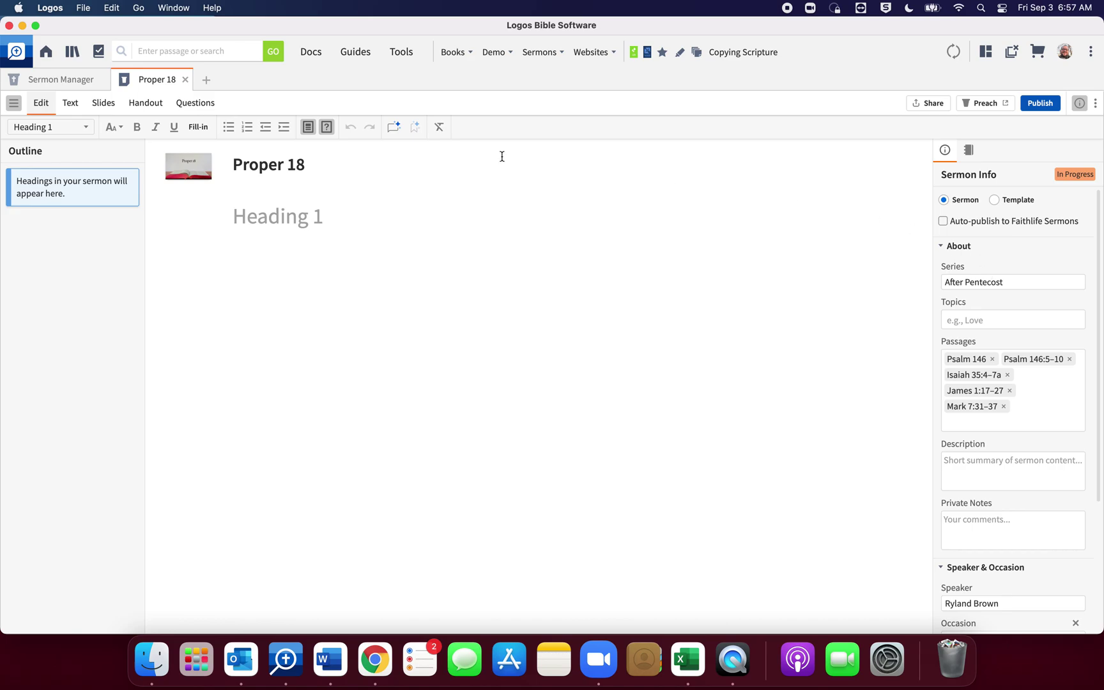
pyautogui.moveTo(316, 163); pyautogui.dragTo(223, 155)
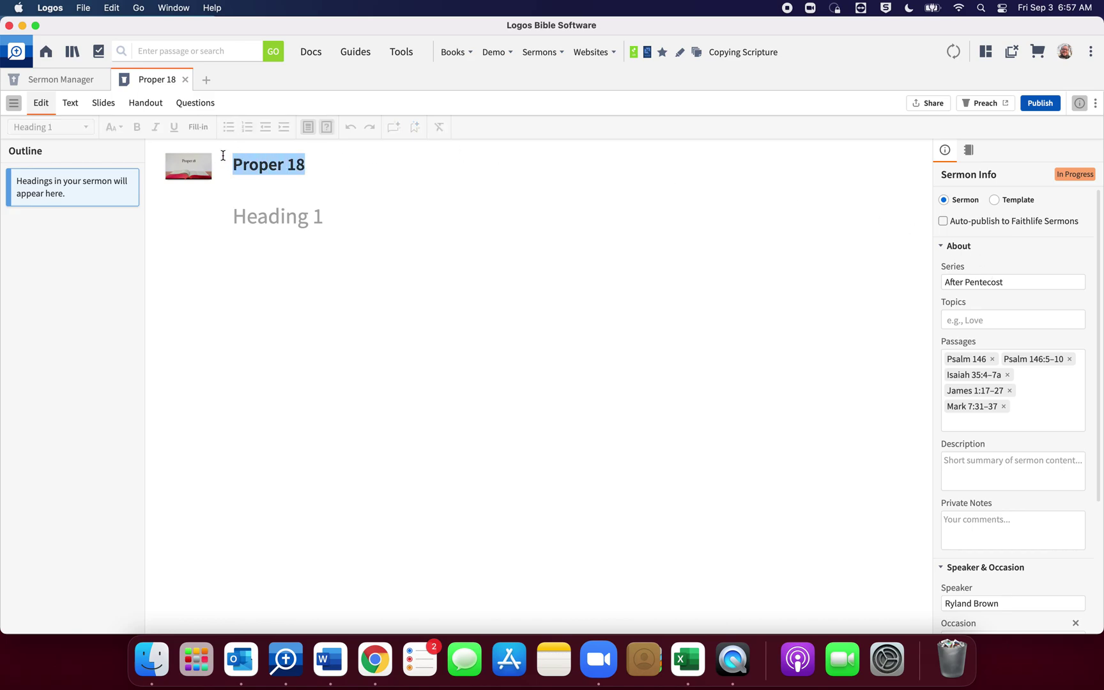
pyautogui.write('God is Love')
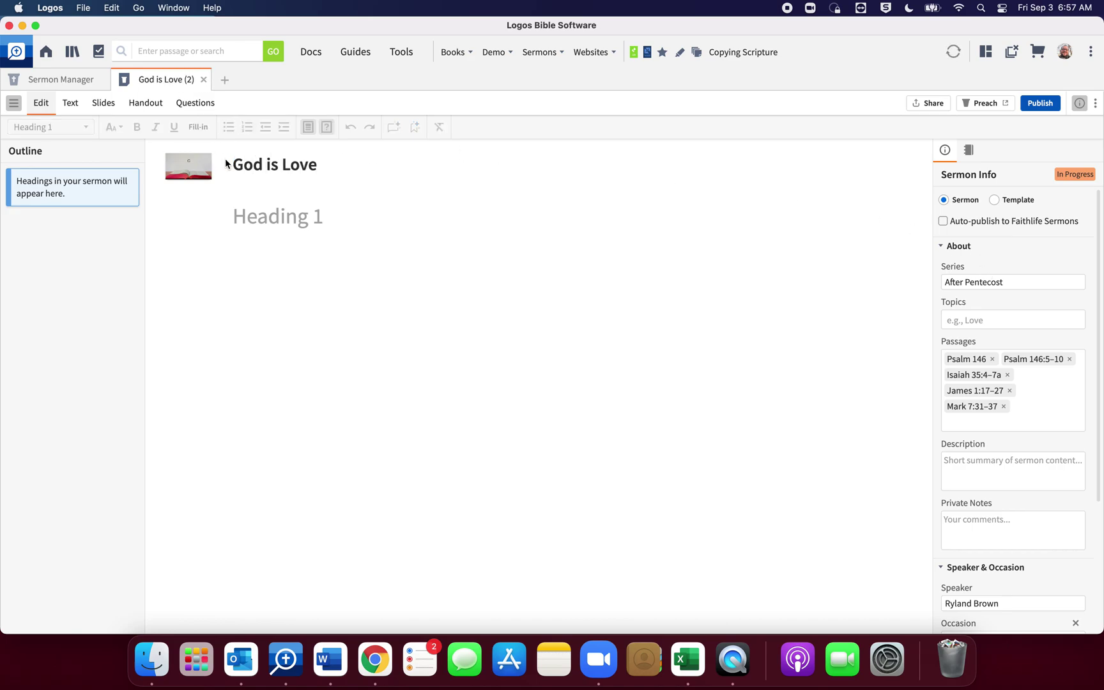
pyautogui.press('Return')
# - Add the heading 'Jesus came to save you.' followed by a Psalm 146 text block
pyautogui.write('Je')
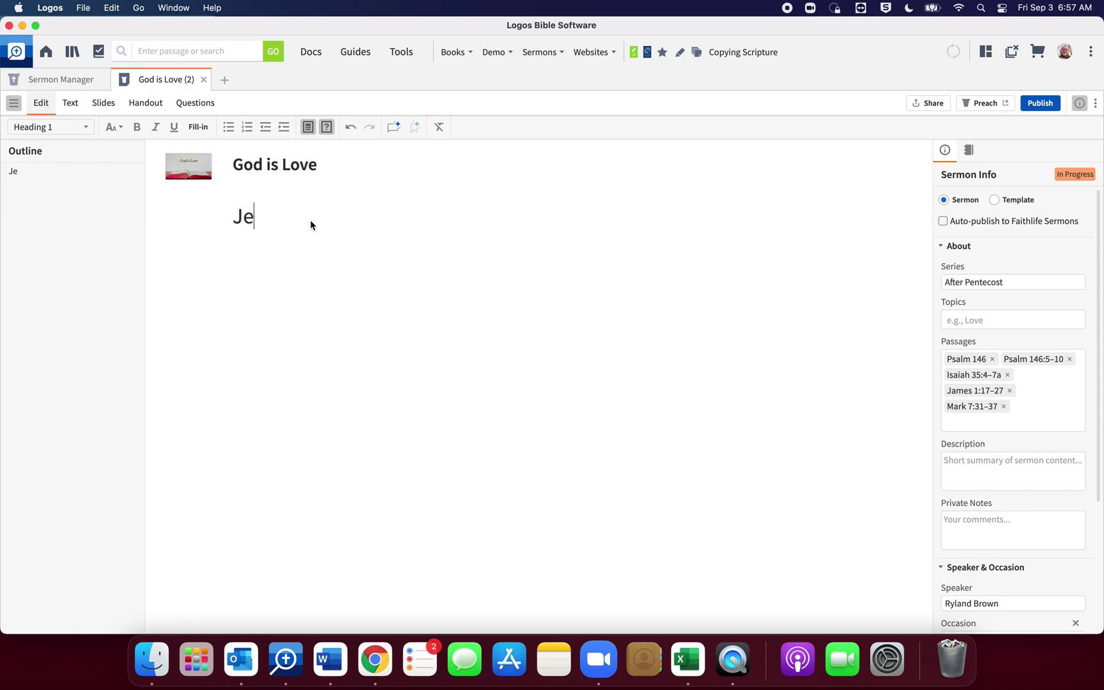
pyautogui.write('sus ')
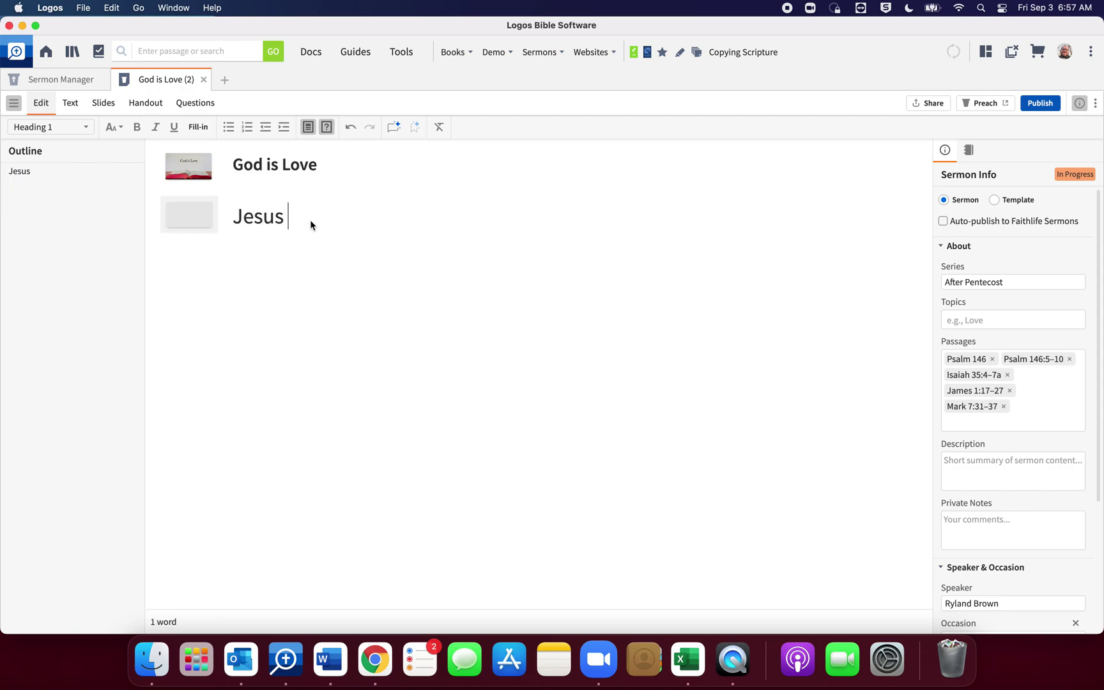
pyautogui.write('came to save you.')
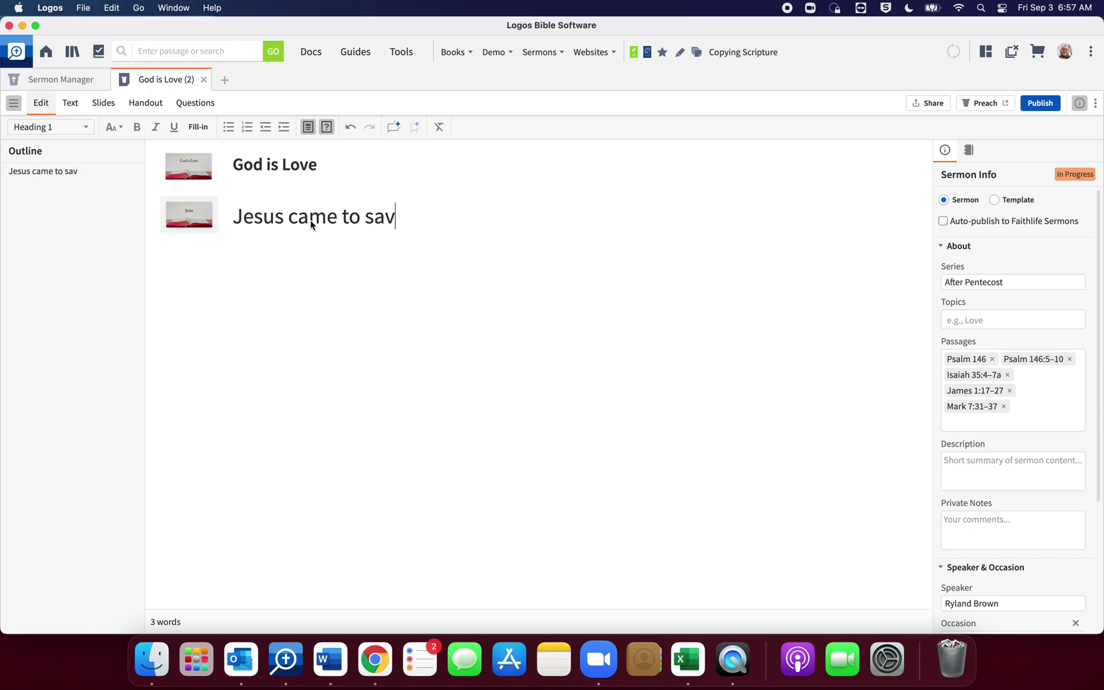
pyautogui.press('Return')
pyautogui.write('John')
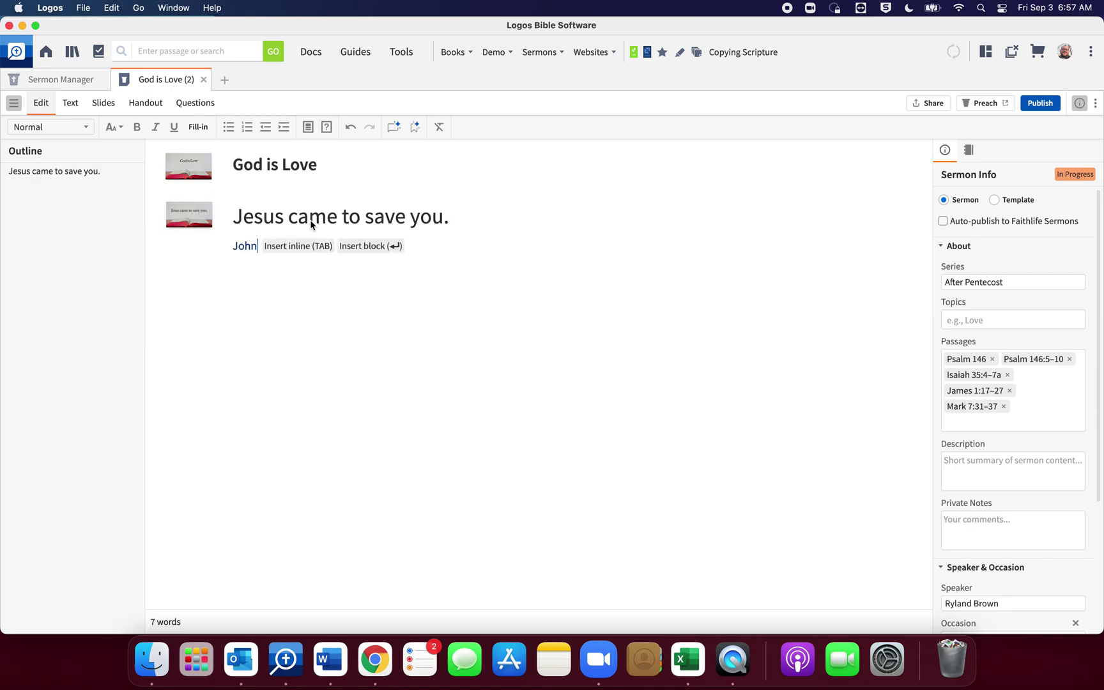
pyautogui.press('BackSpace')
pyautogui.press('BackSpace')
pyautogui.press('BackSpace')
pyautogui.press('BackSpace')
pyautogui.write('Psa')
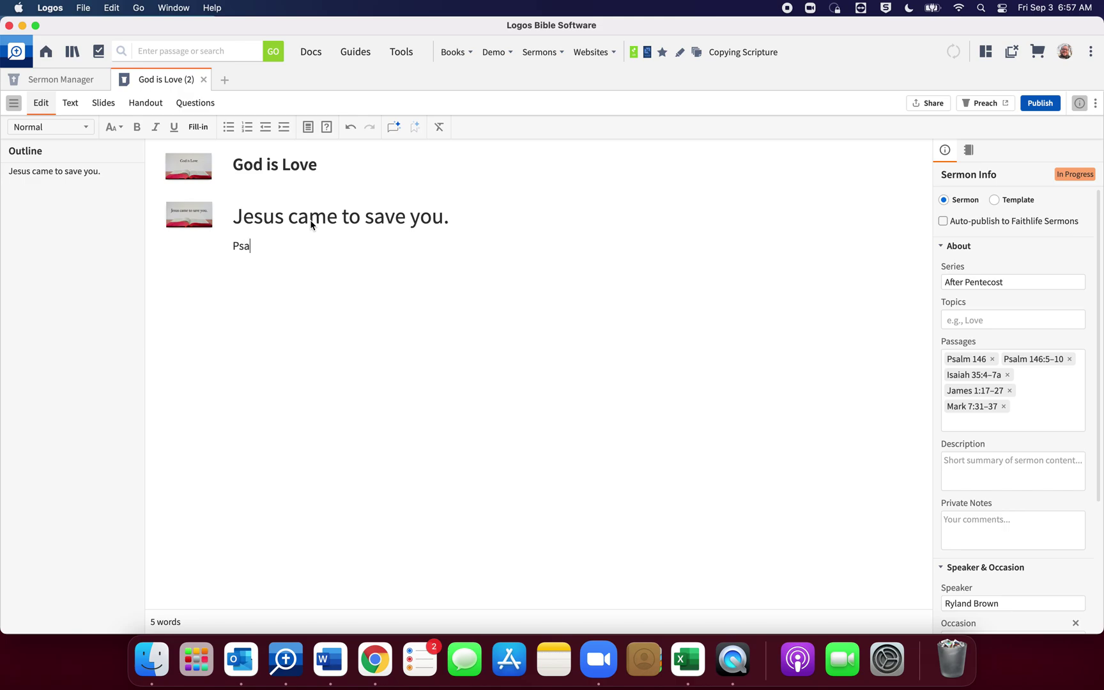
pyautogui.write('lm 146')
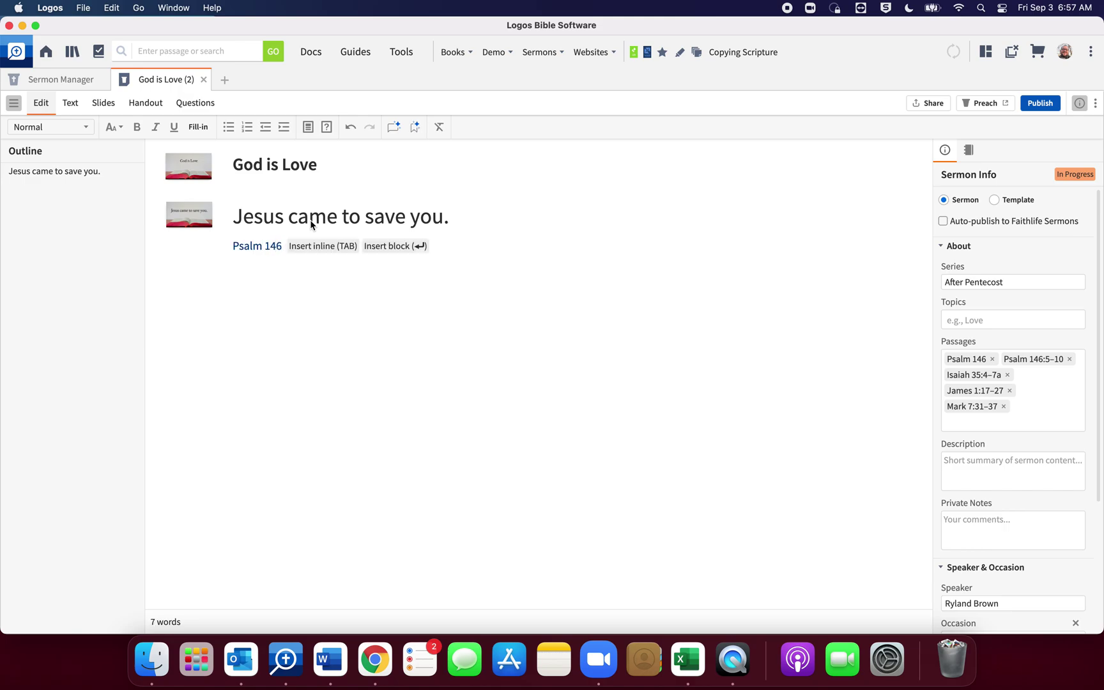
pyautogui.press('Return')
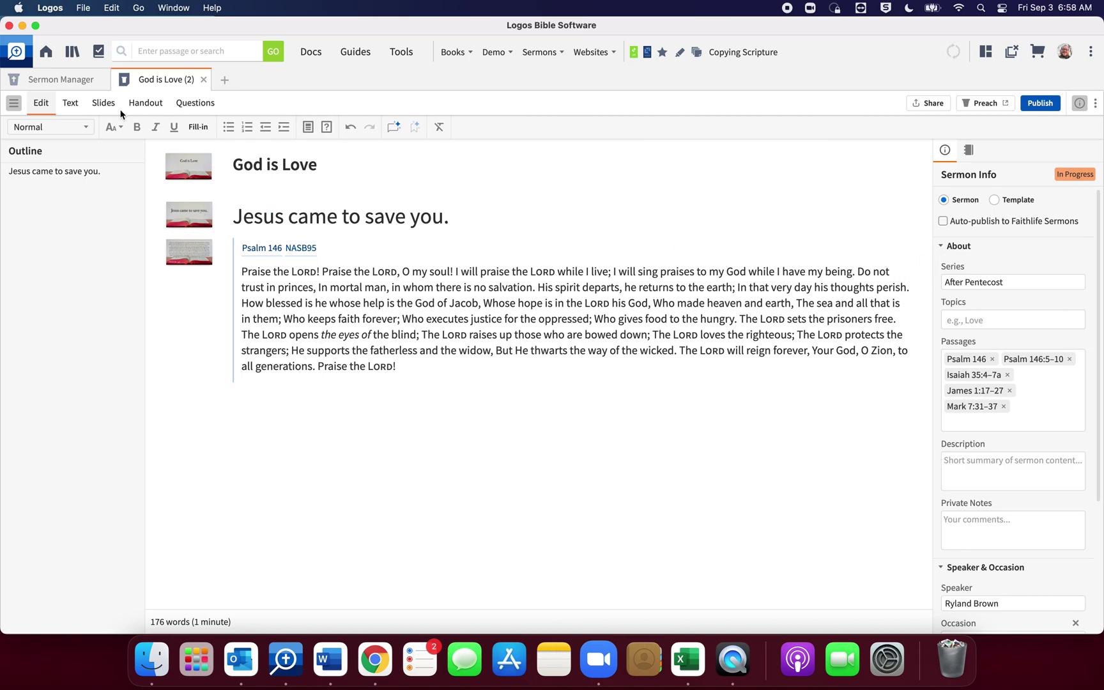
# - Go back to the Sermon Manager list, where the Sep 5 sermon now reads 'God is Love (2)'
pyautogui.click(65, 80)
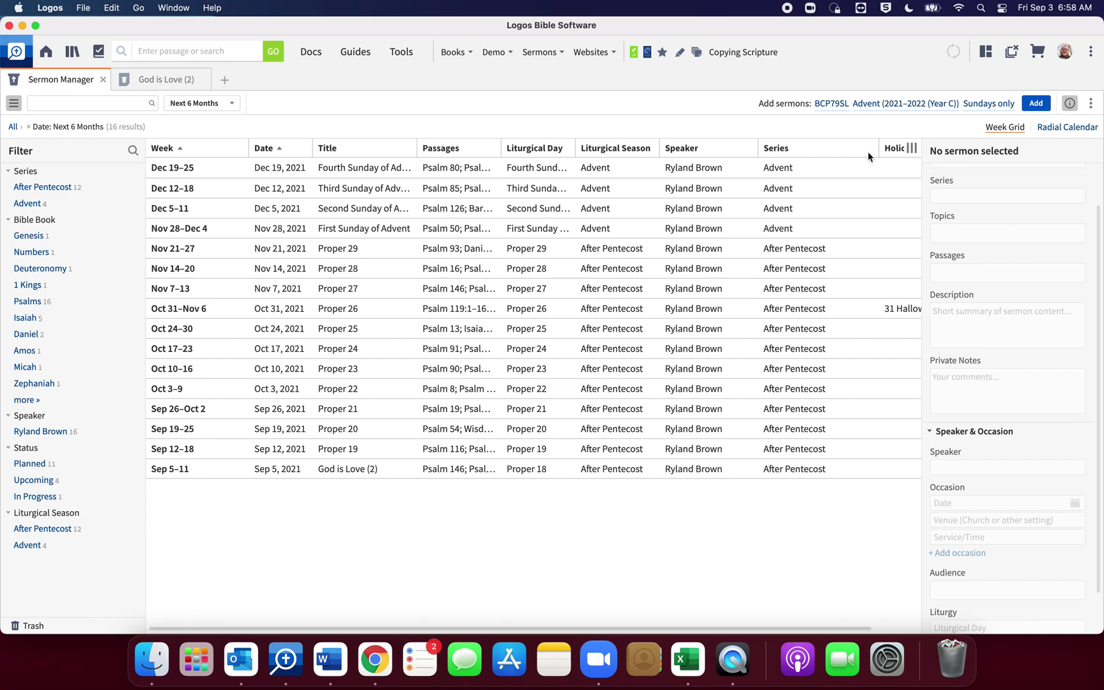
# - Add the Christmas season sermons from 2021–2022 (Year C) to the list
pyautogui.click(911, 104)
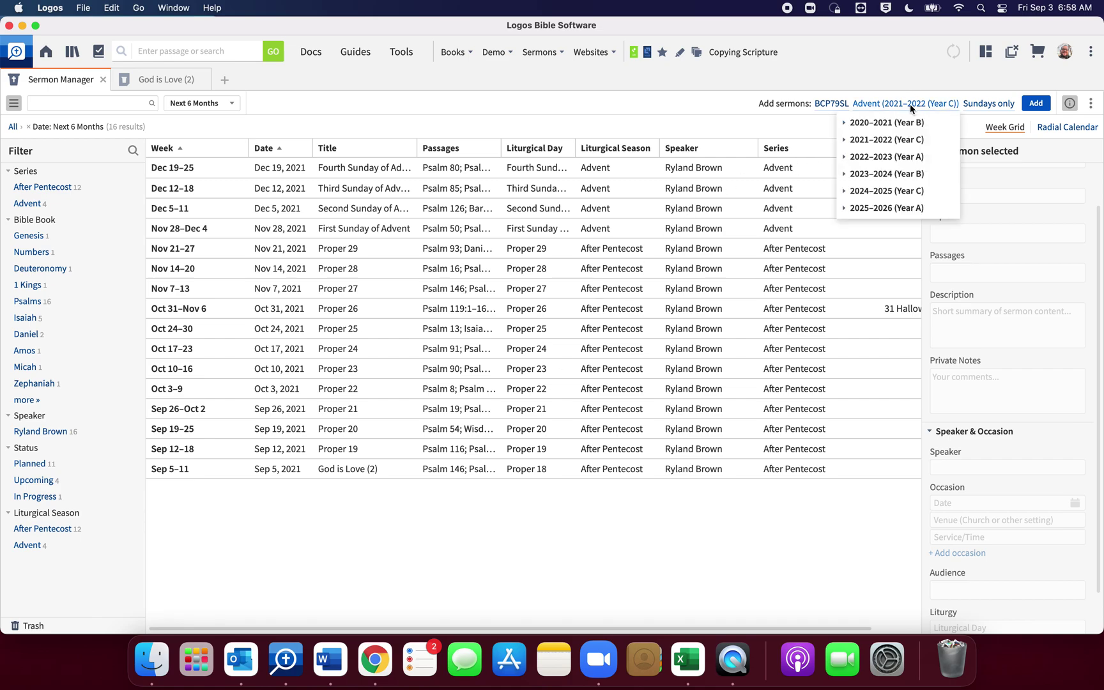
pyautogui.click(844, 140)
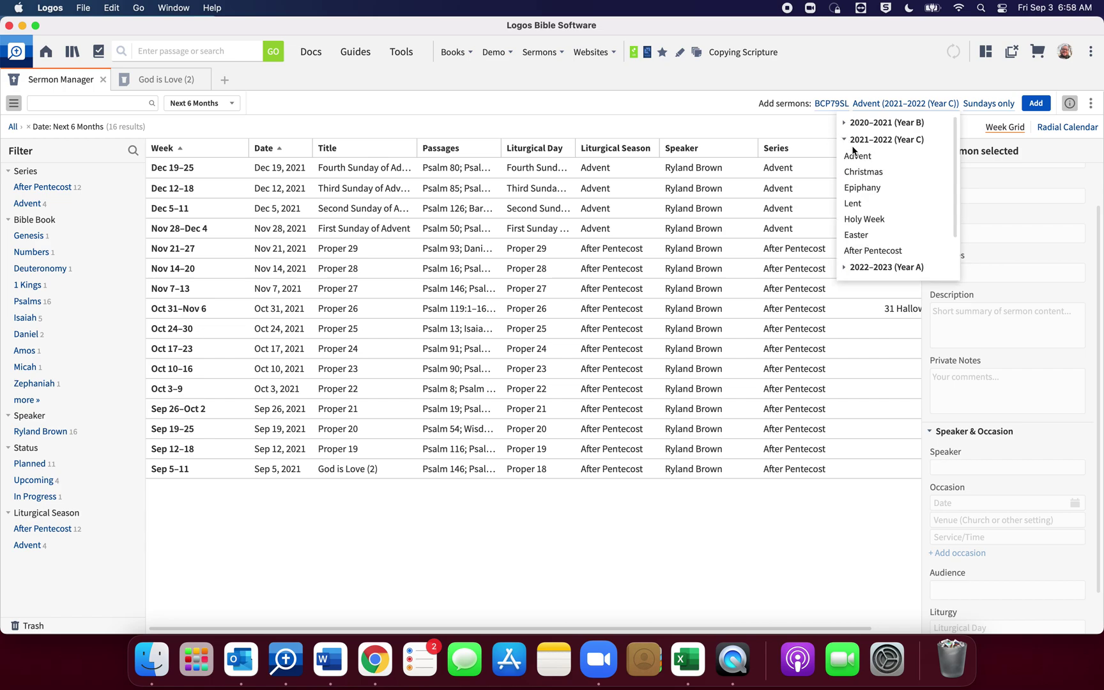
pyautogui.click(874, 172)
pyautogui.click(1037, 104)
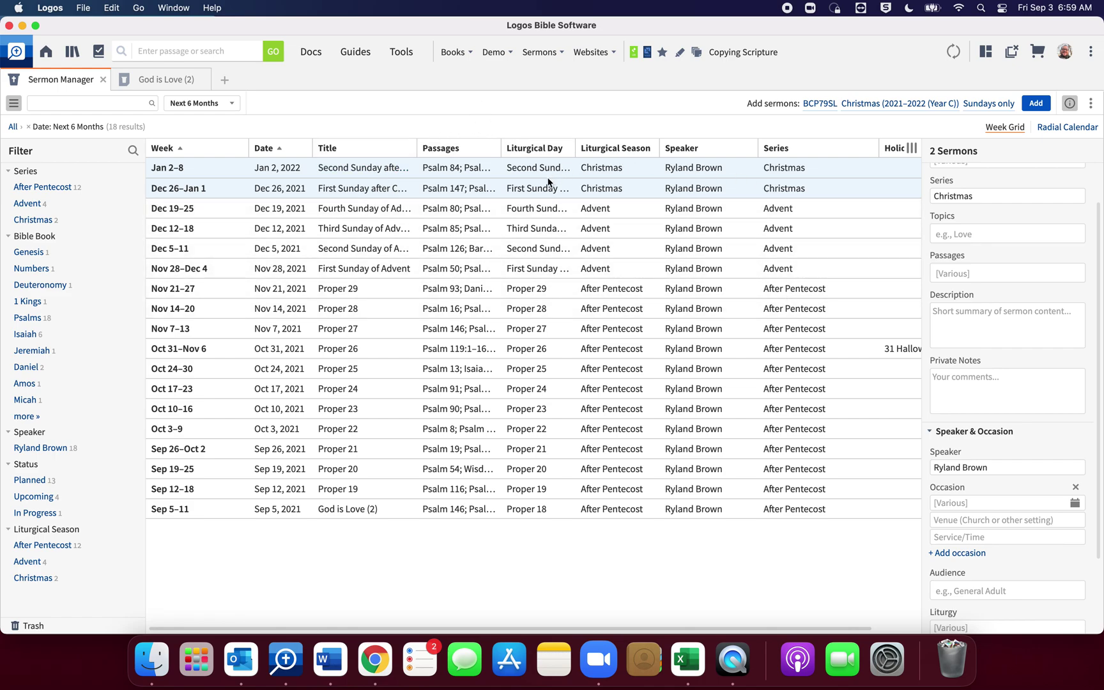
# - Retitle the Jan 2 Second Sunday after Christmas sermon to 'Christmas' and return to the list
pyautogui.click(379, 168)
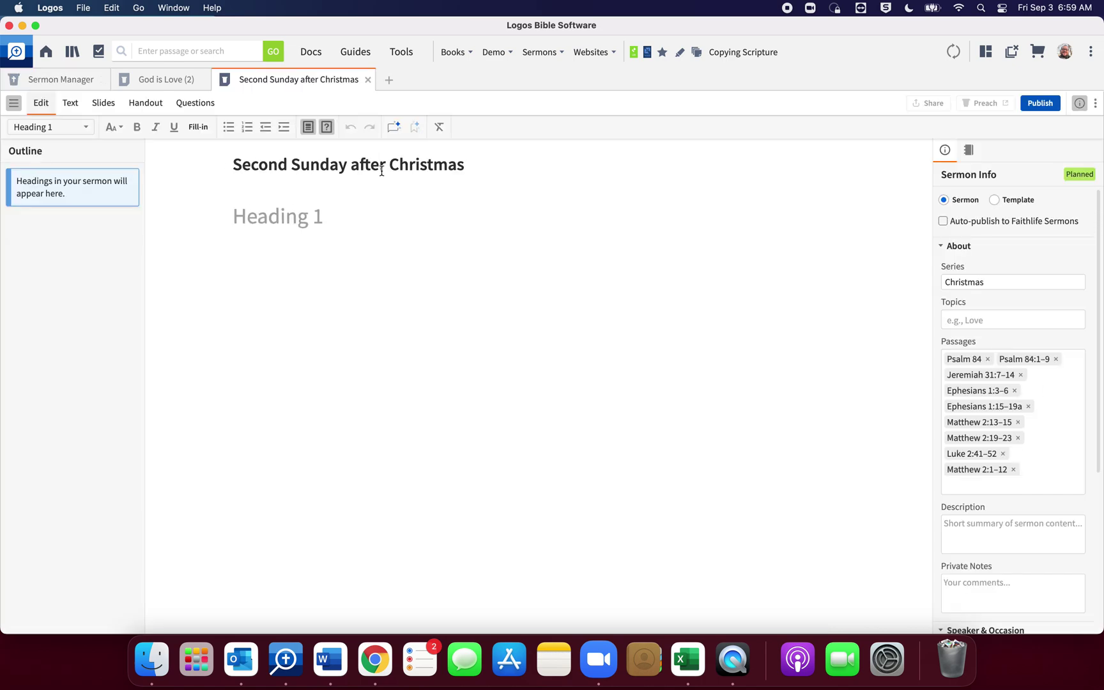
pyautogui.moveTo(470, 165); pyautogui.dragTo(219, 162)
pyautogui.write('Chris')
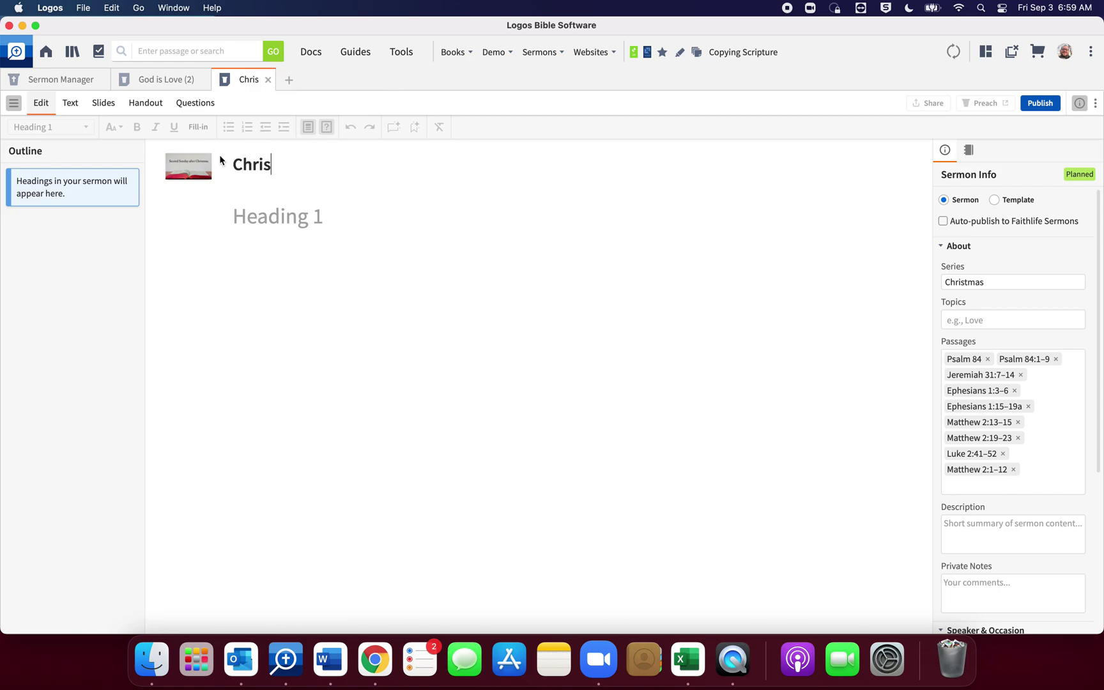
pyautogui.write('tmas+')
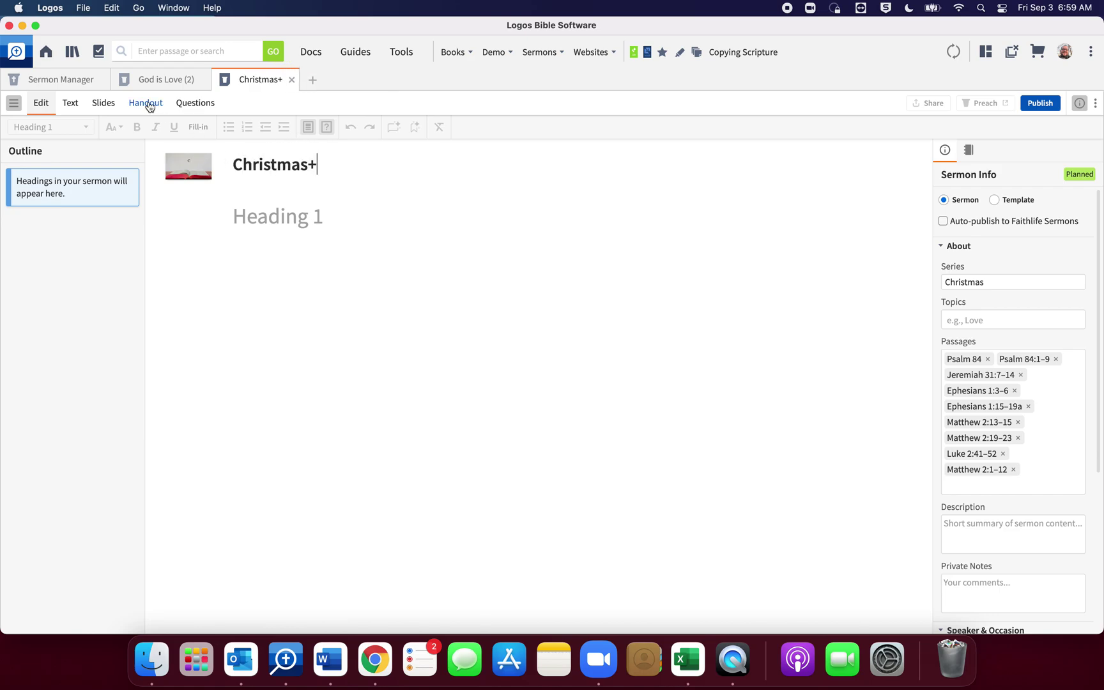
pyautogui.press('BackSpace')
pyautogui.click(77, 80)
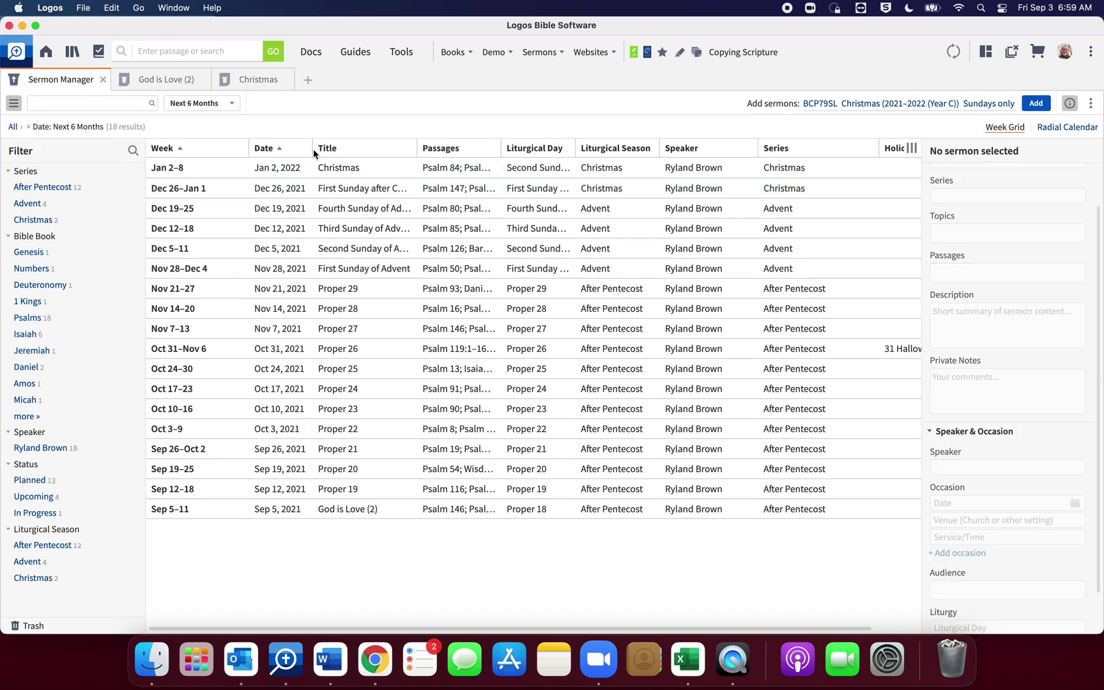